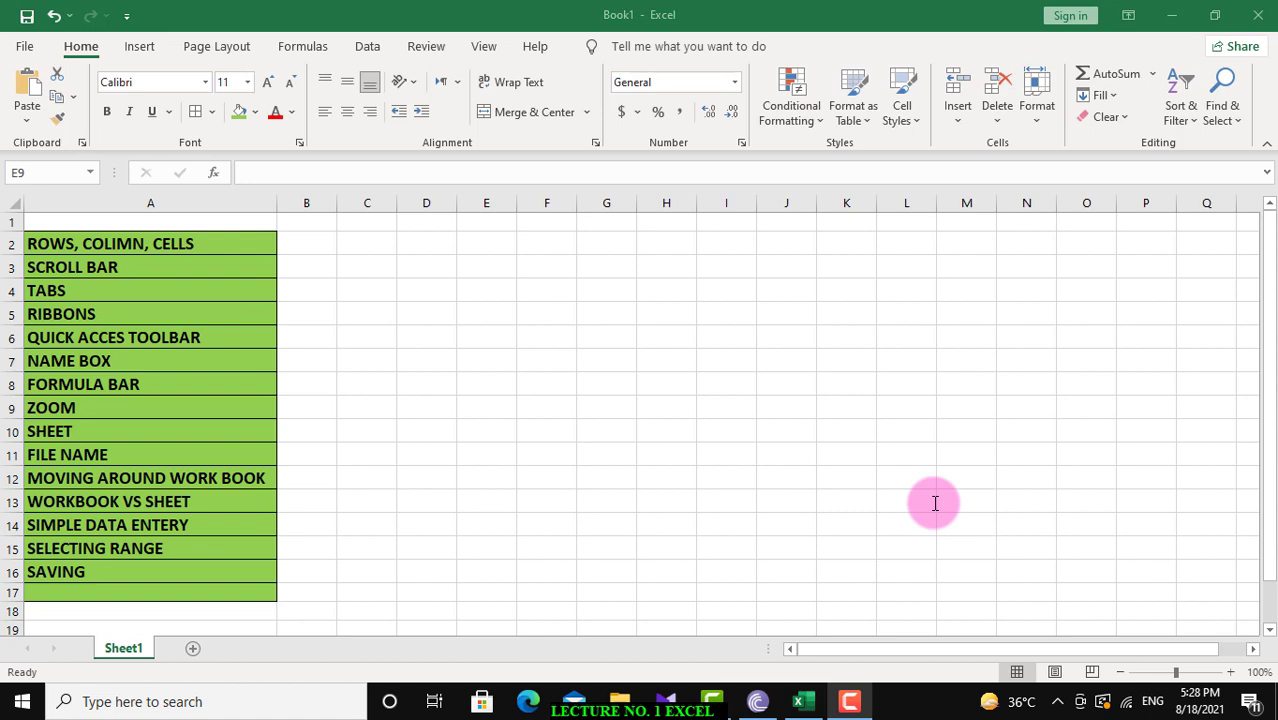
Launch Excel from the Windows search by searching for 'EXCEL'
click(168, 702)
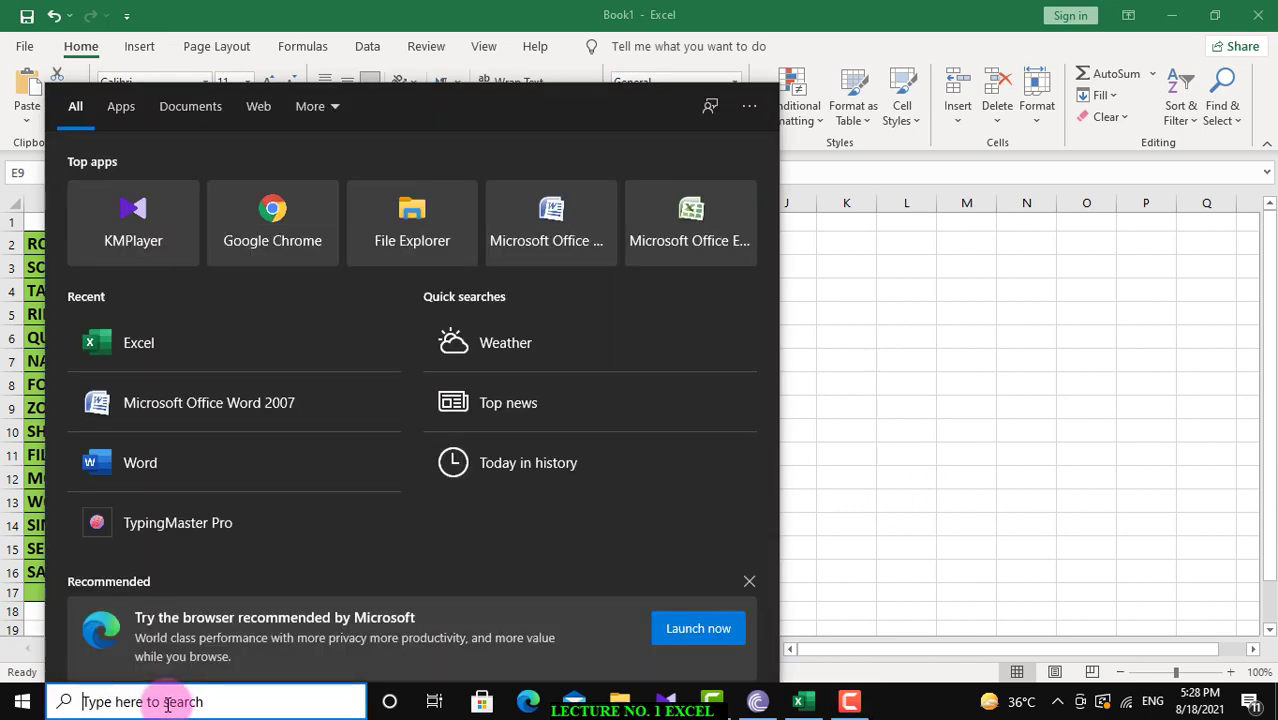
text(E)
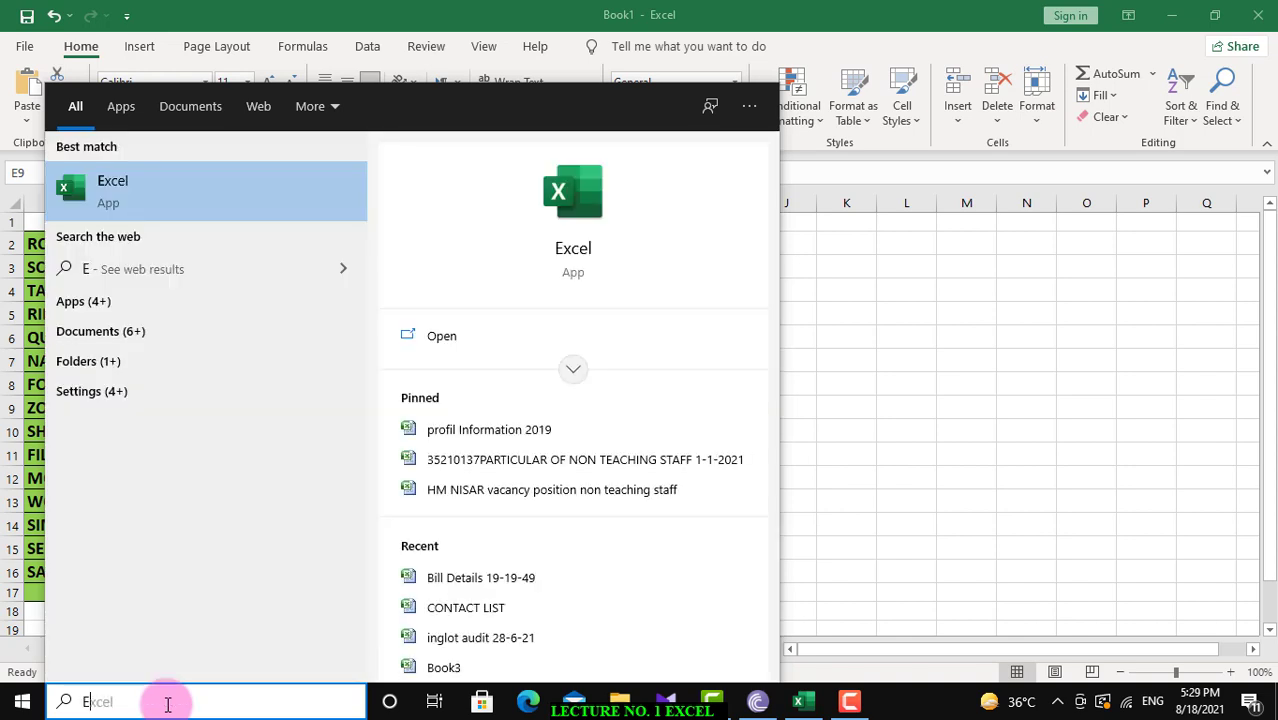
text(C)
key(BackSpace)
text(X)
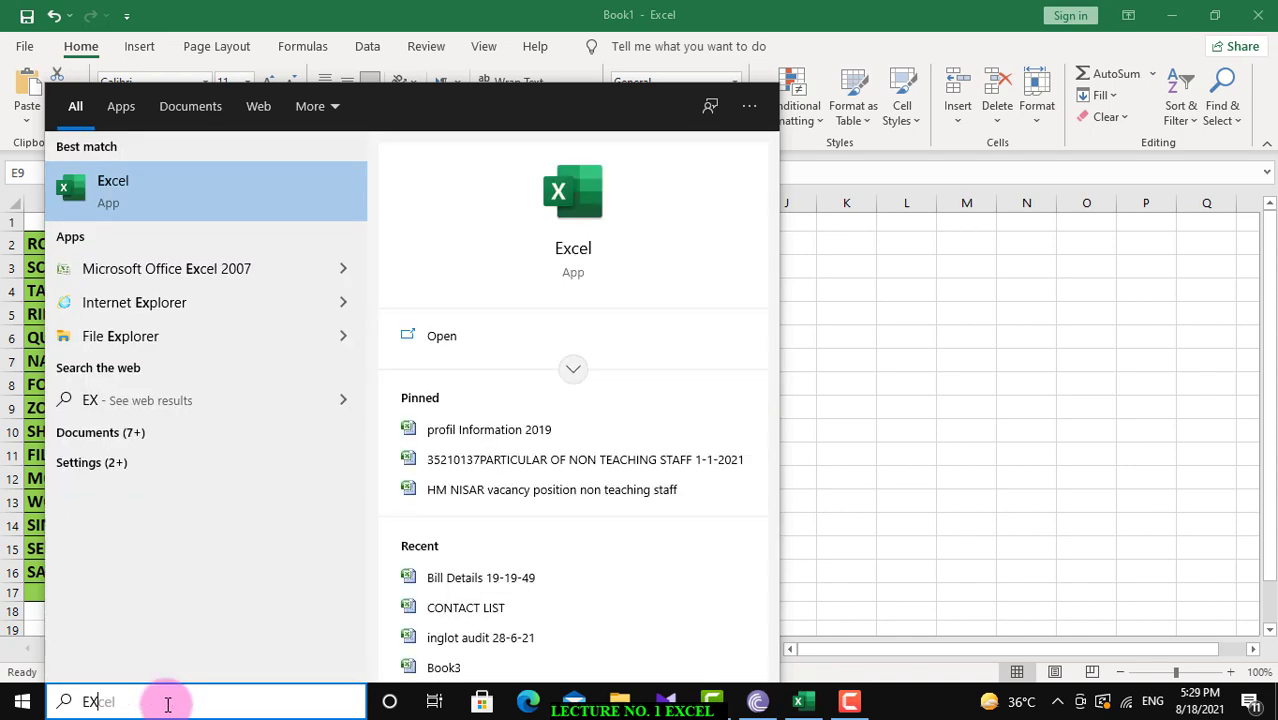
text(CEL)
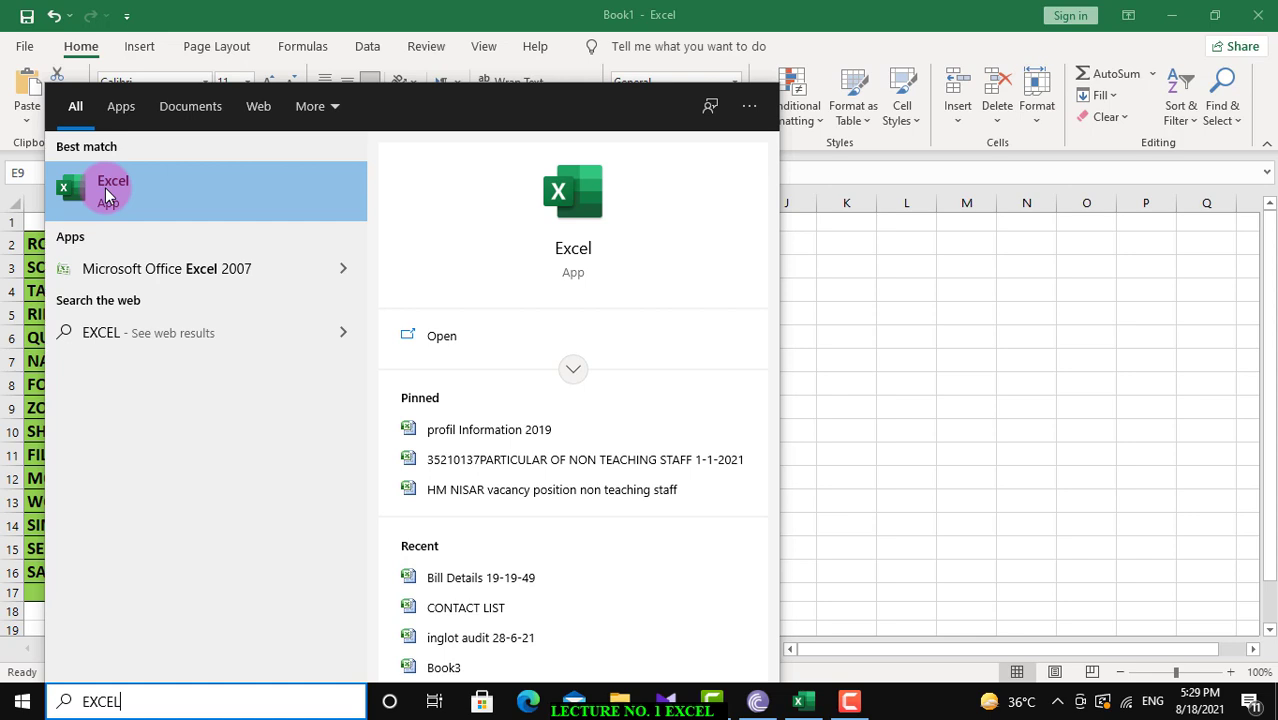
click(842, 257)
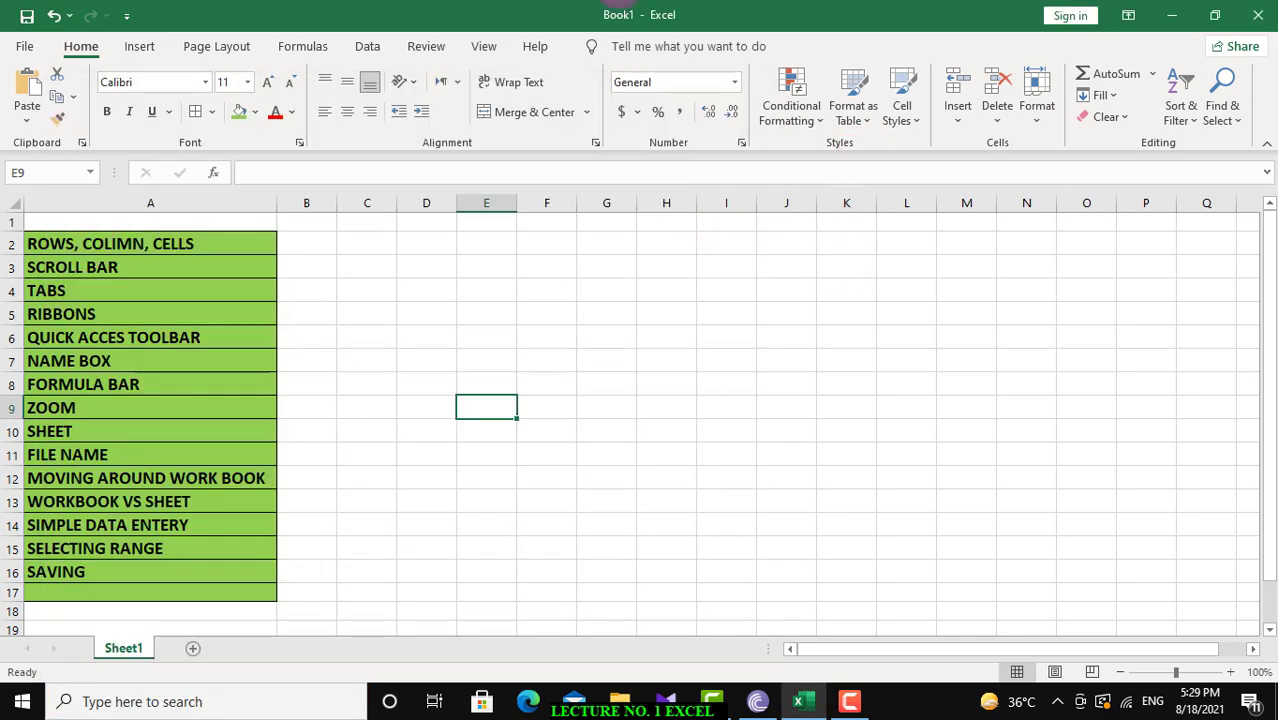
Walk down the green topic list in column A from ROWS, COLIMN, CELLS to SAVING
click(217, 252)
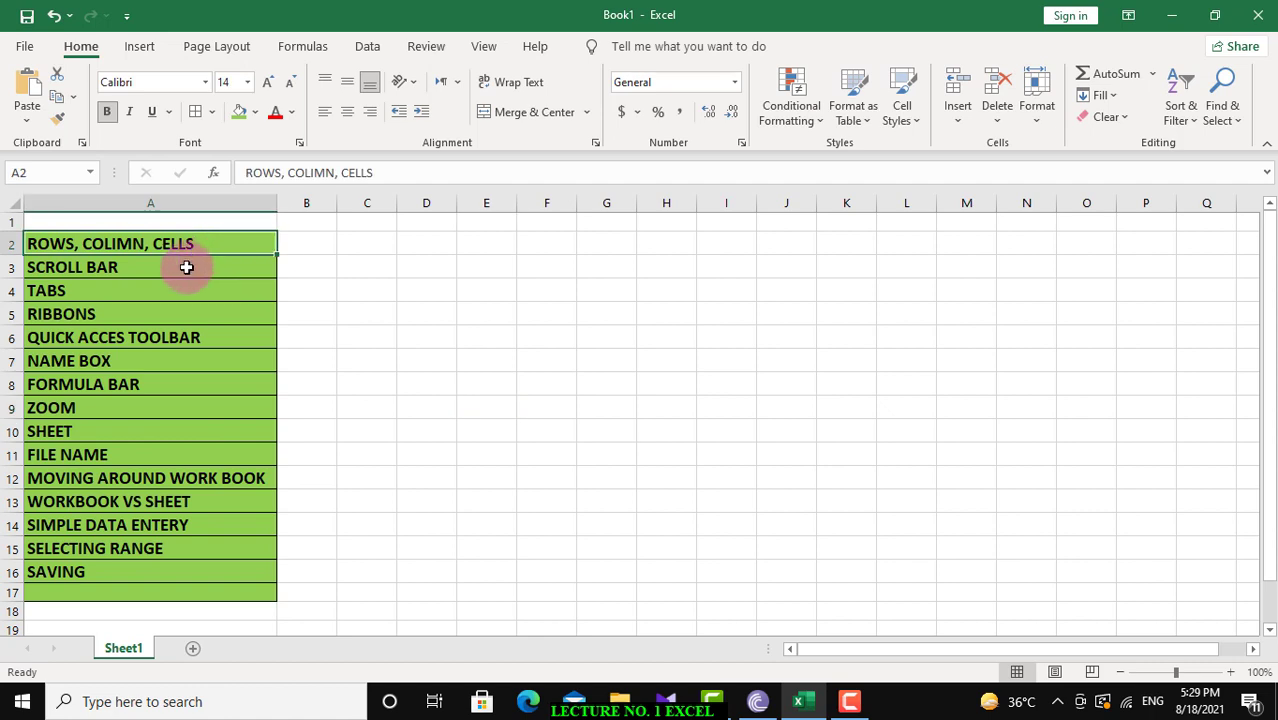
click(185, 266)
click(152, 301)
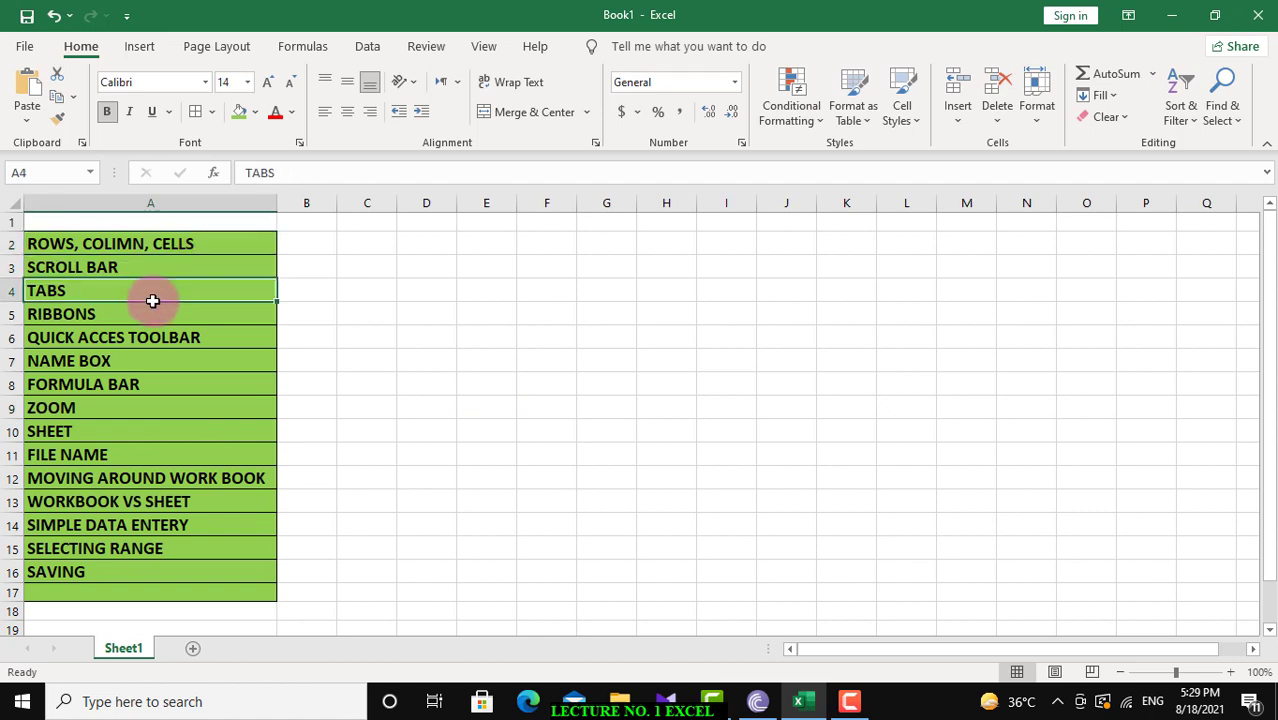
key(Down)
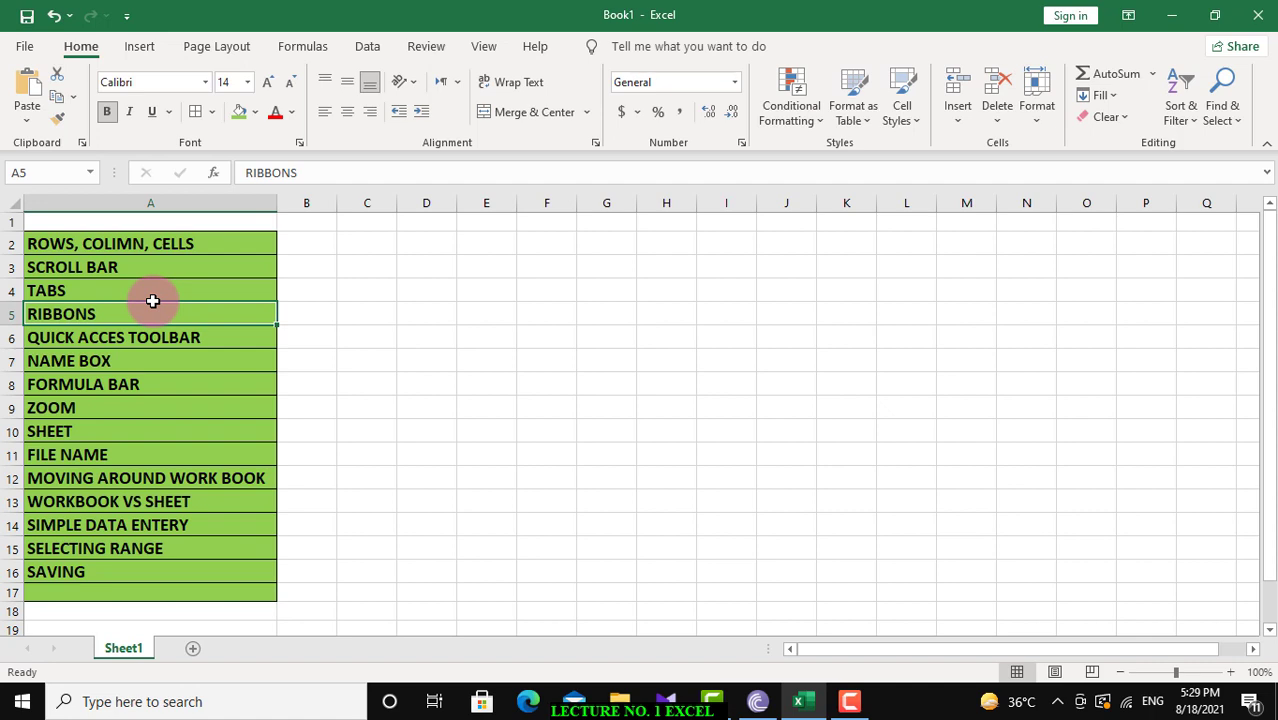
key(Down)
key(Down)
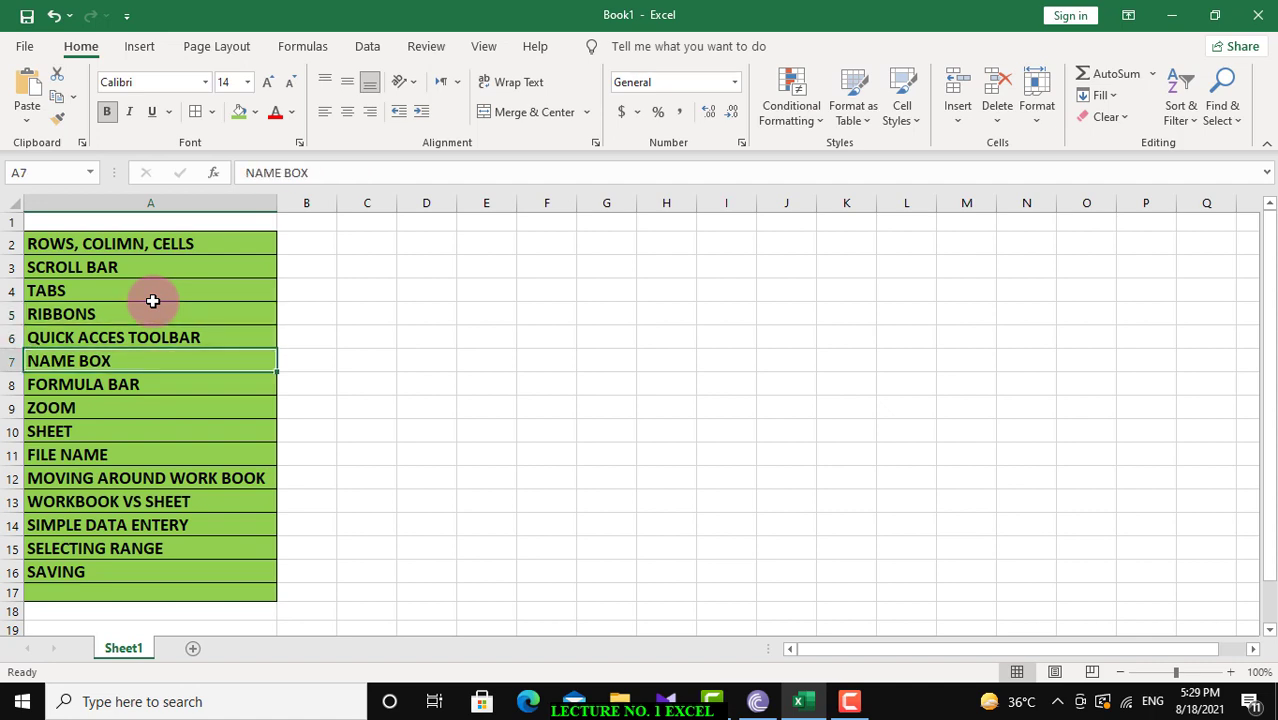
key(Down)
key(Down)
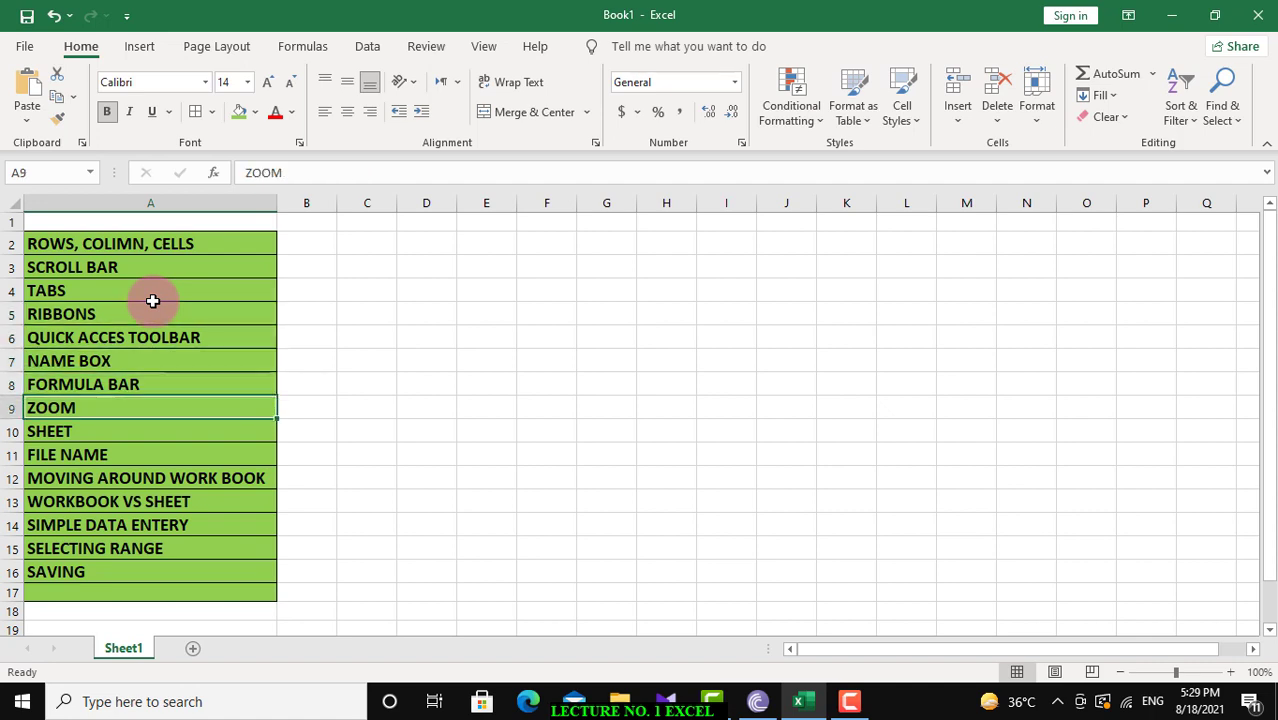
key(Down)
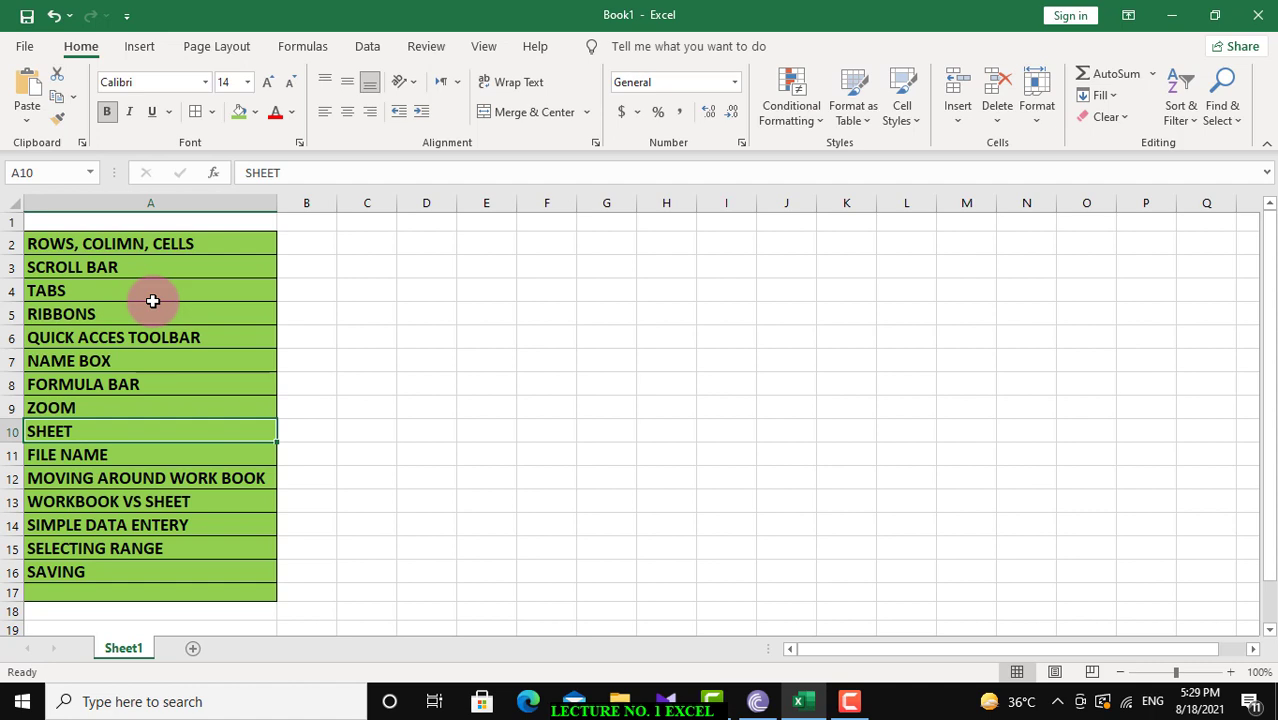
key(Down)
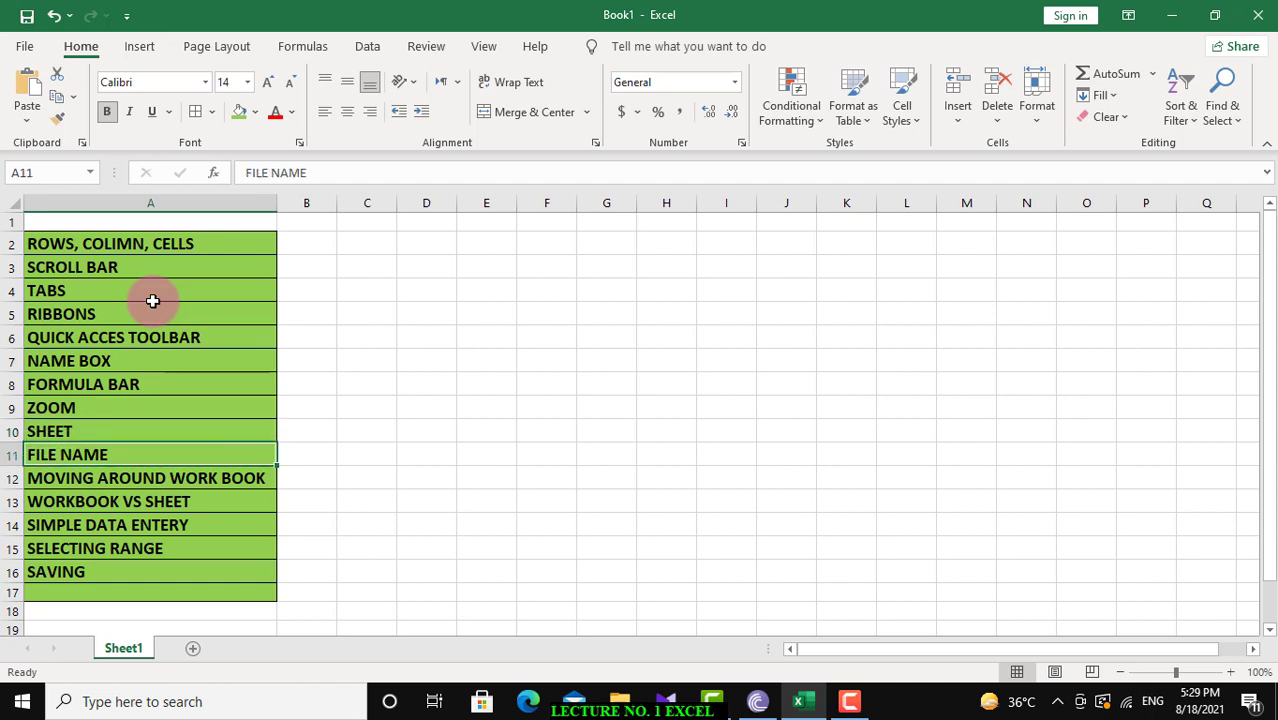
key(Down)
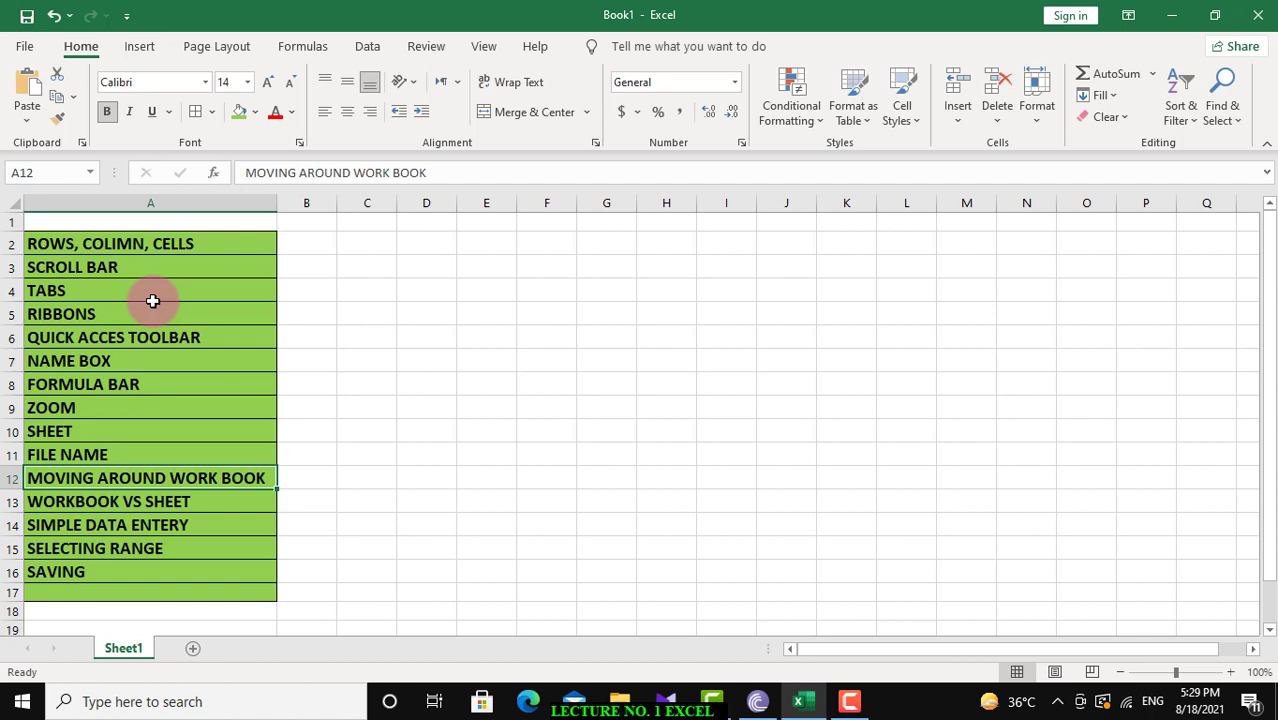
key(Down)
key(Down)
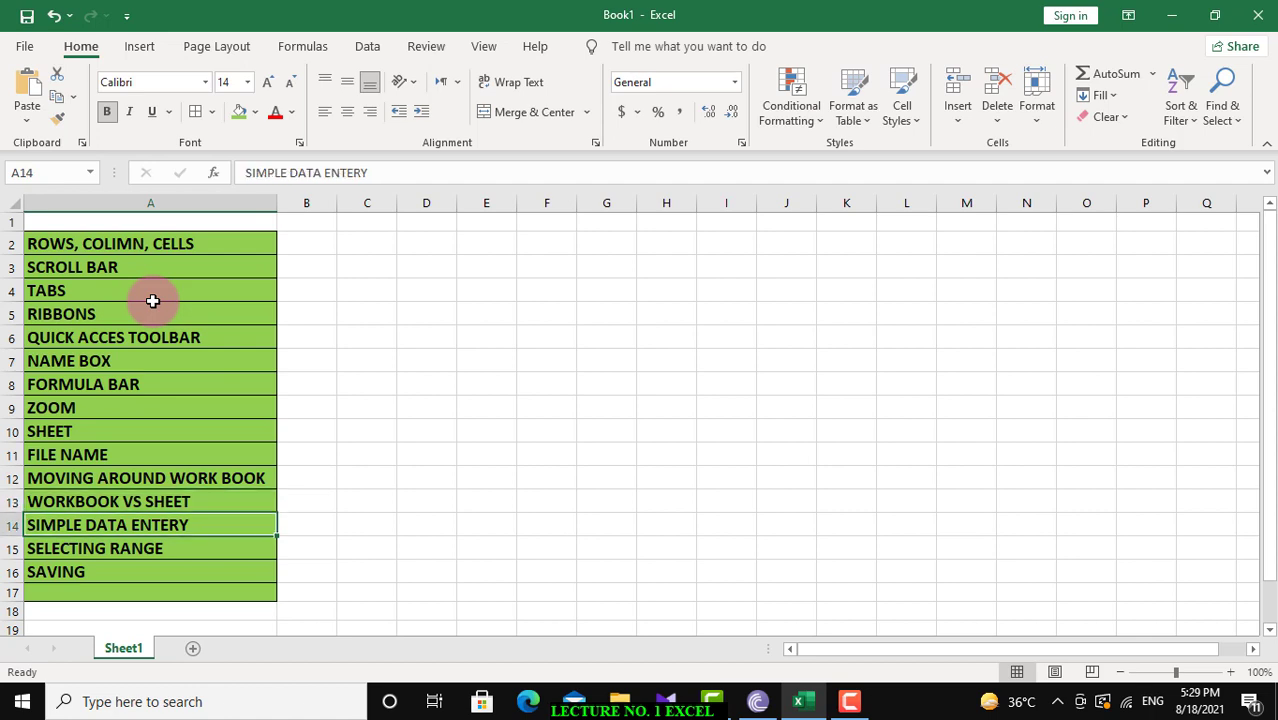
key(Down)
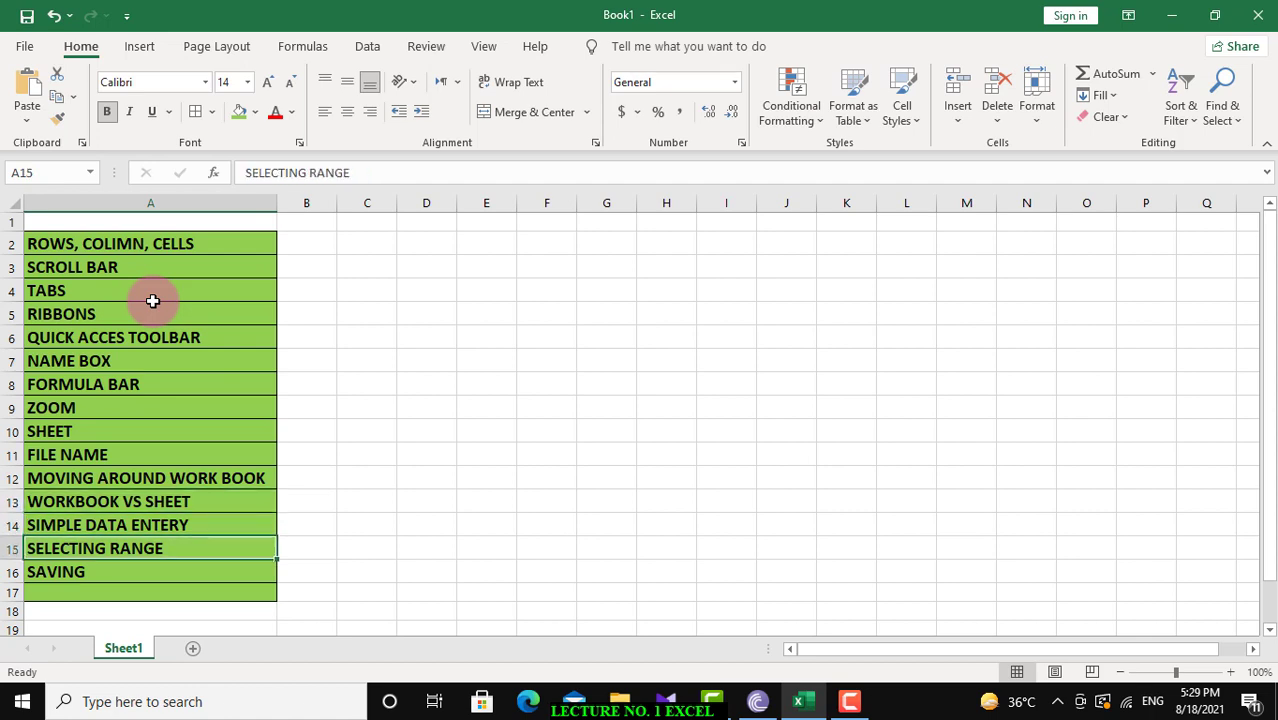
key(Down)
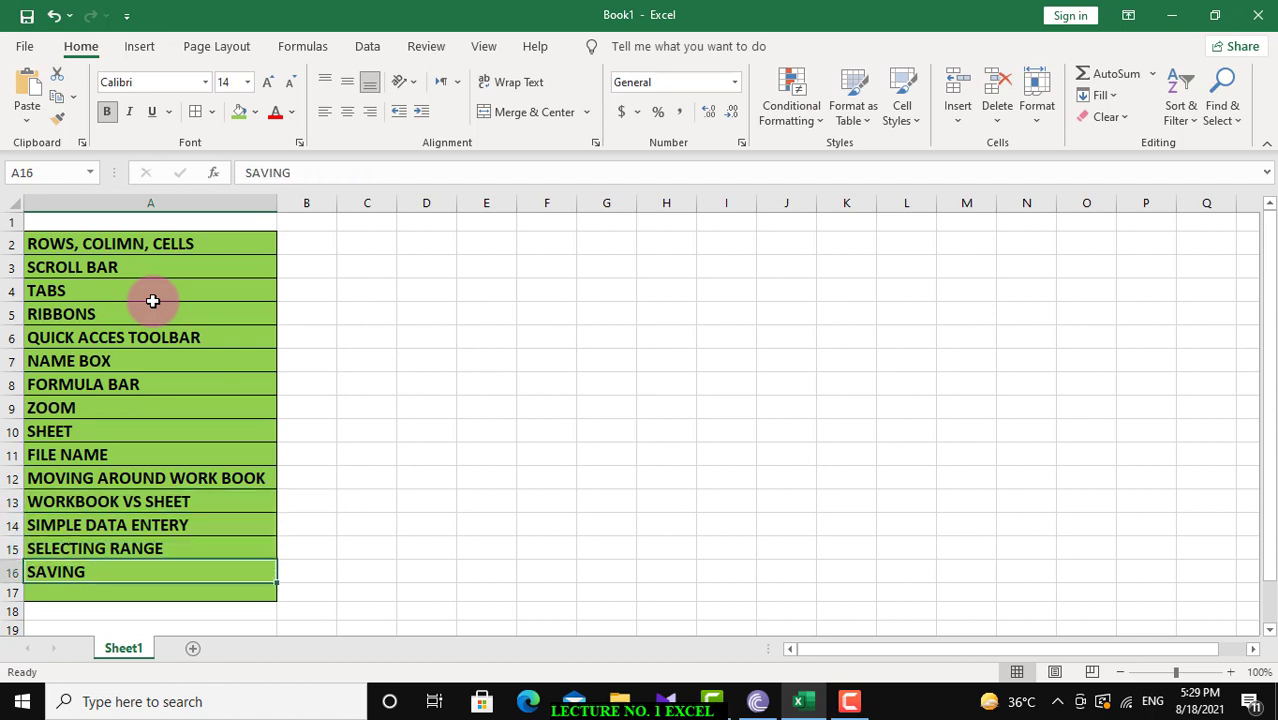
Move right into empty cells, then select F5, column F, row 4 and cell F3
key(Right)
key(Right)
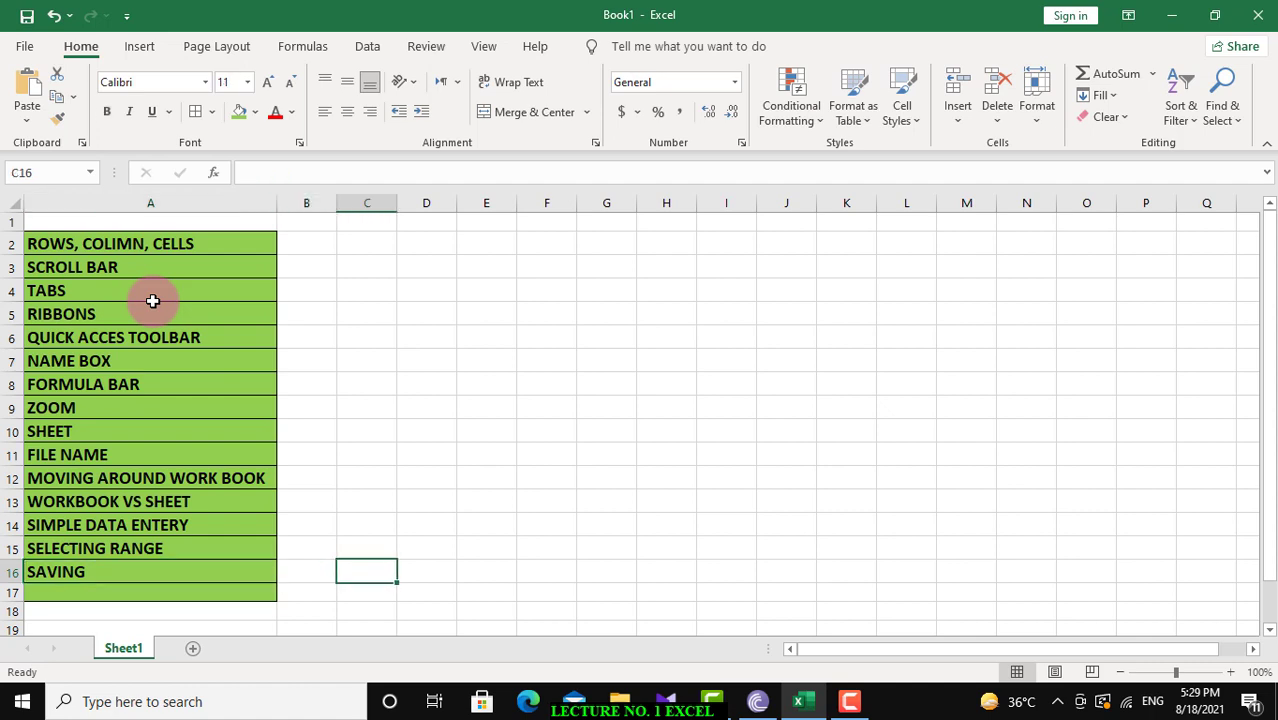
key(Right)
key(Right)
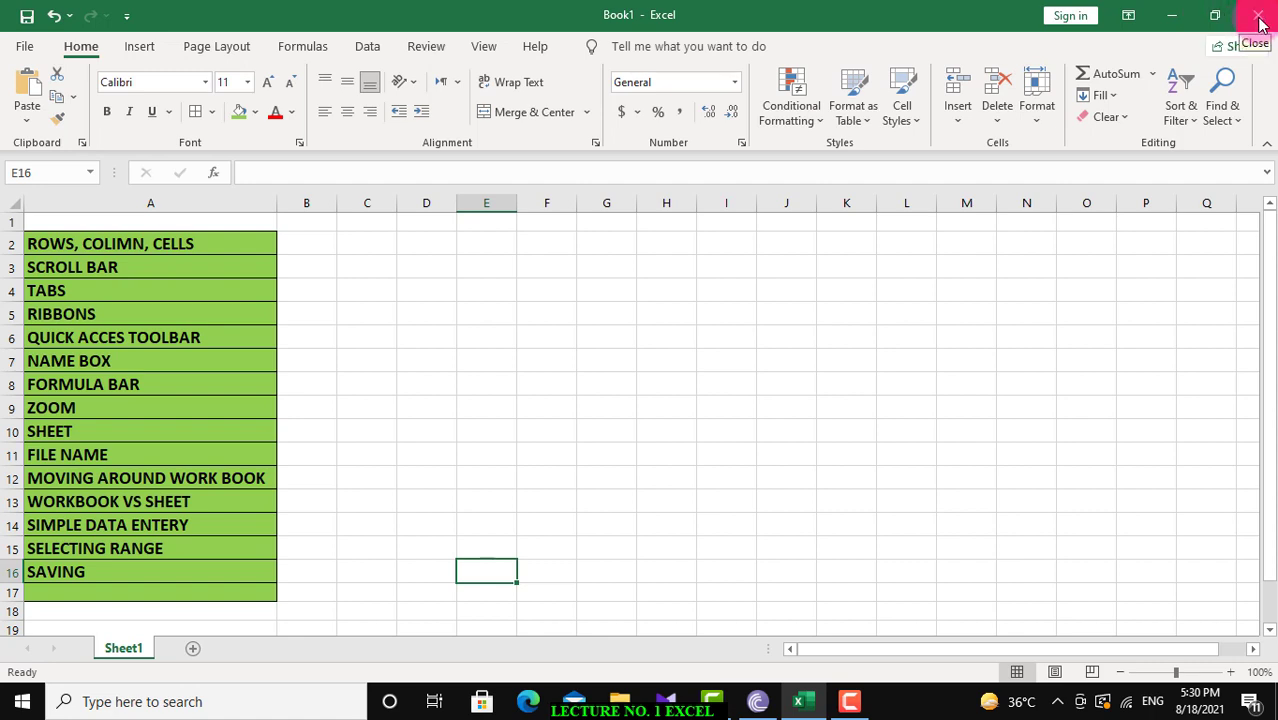
click(534, 322)
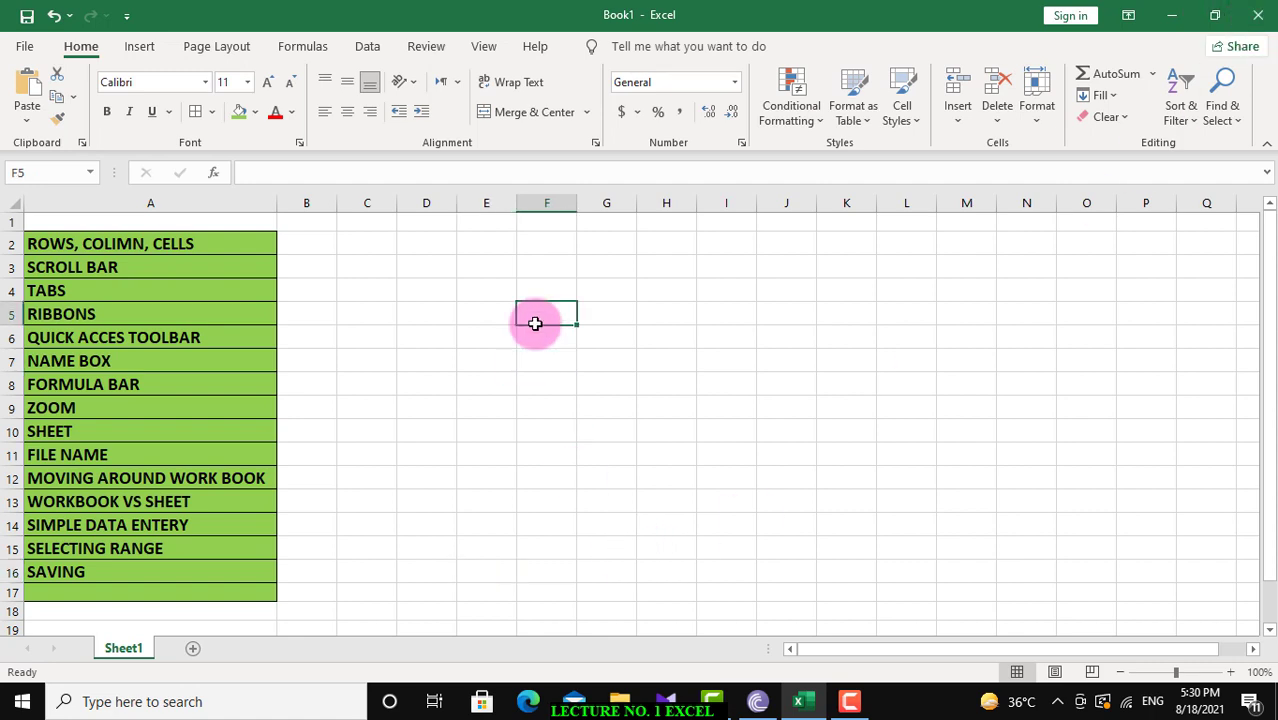
click(545, 203)
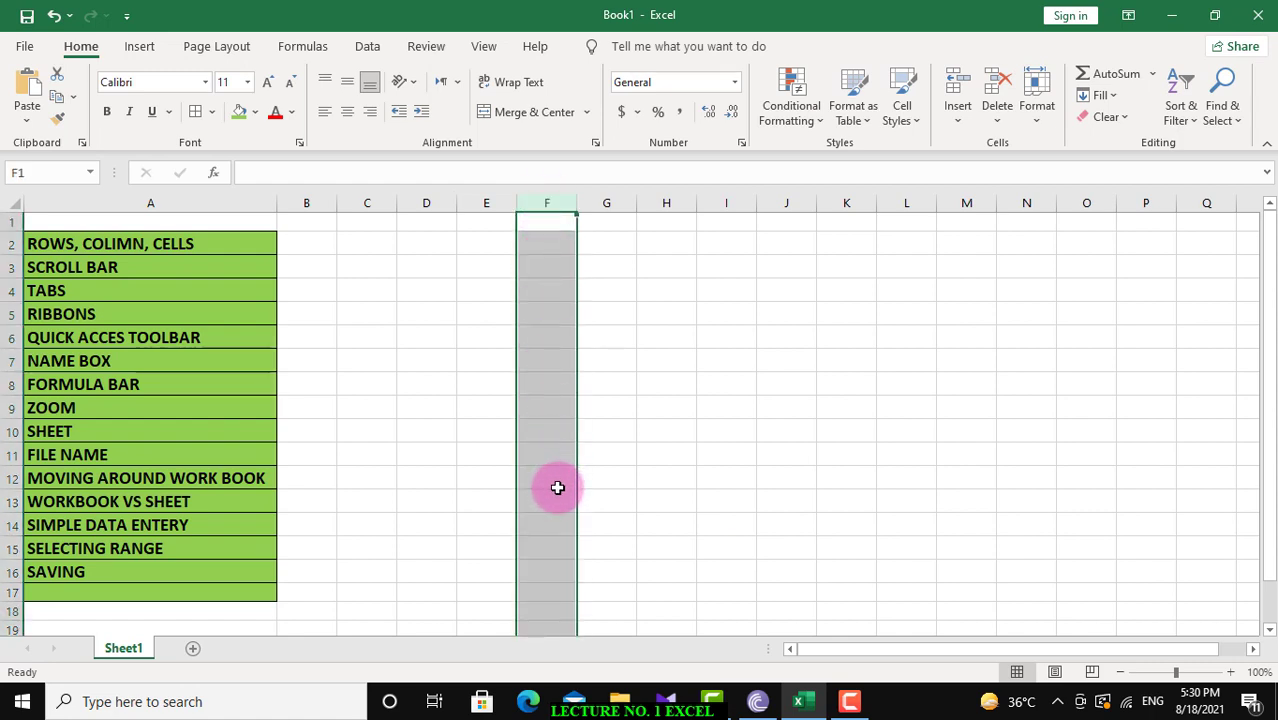
click(8, 290)
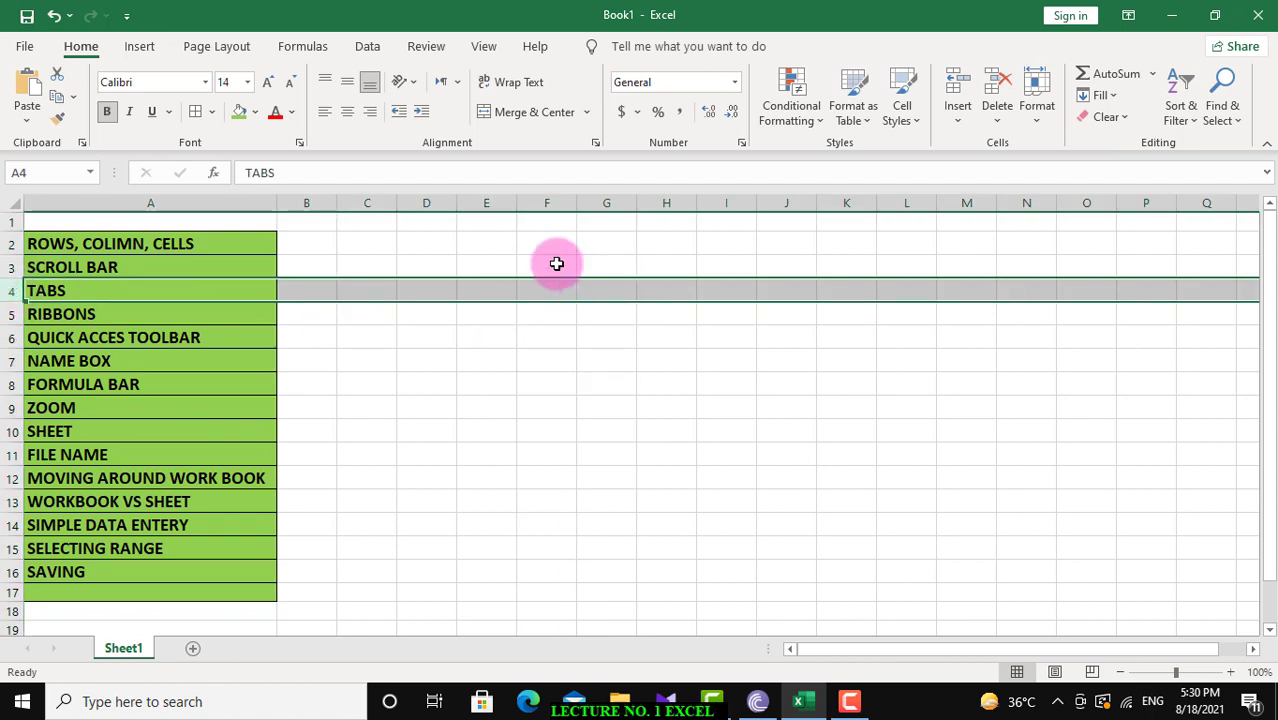
click(557, 263)
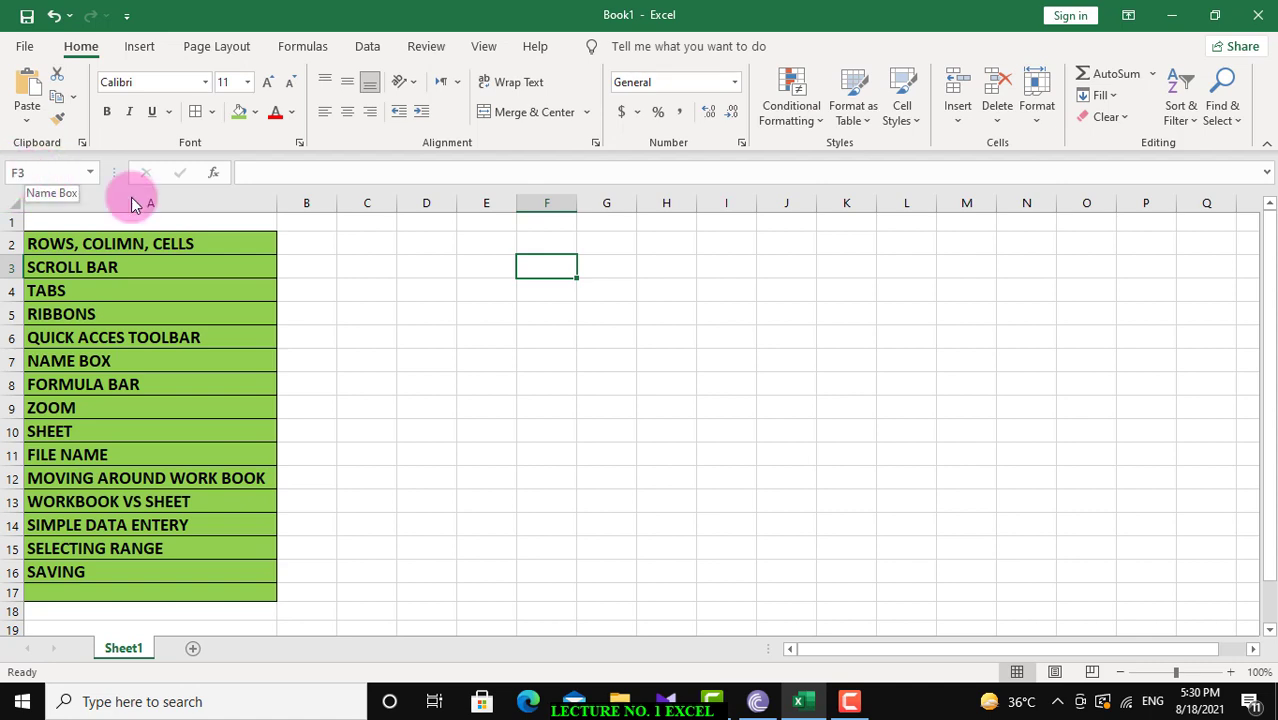
Select F5, then E7, and start editing E7 in the formula bar
click(559, 311)
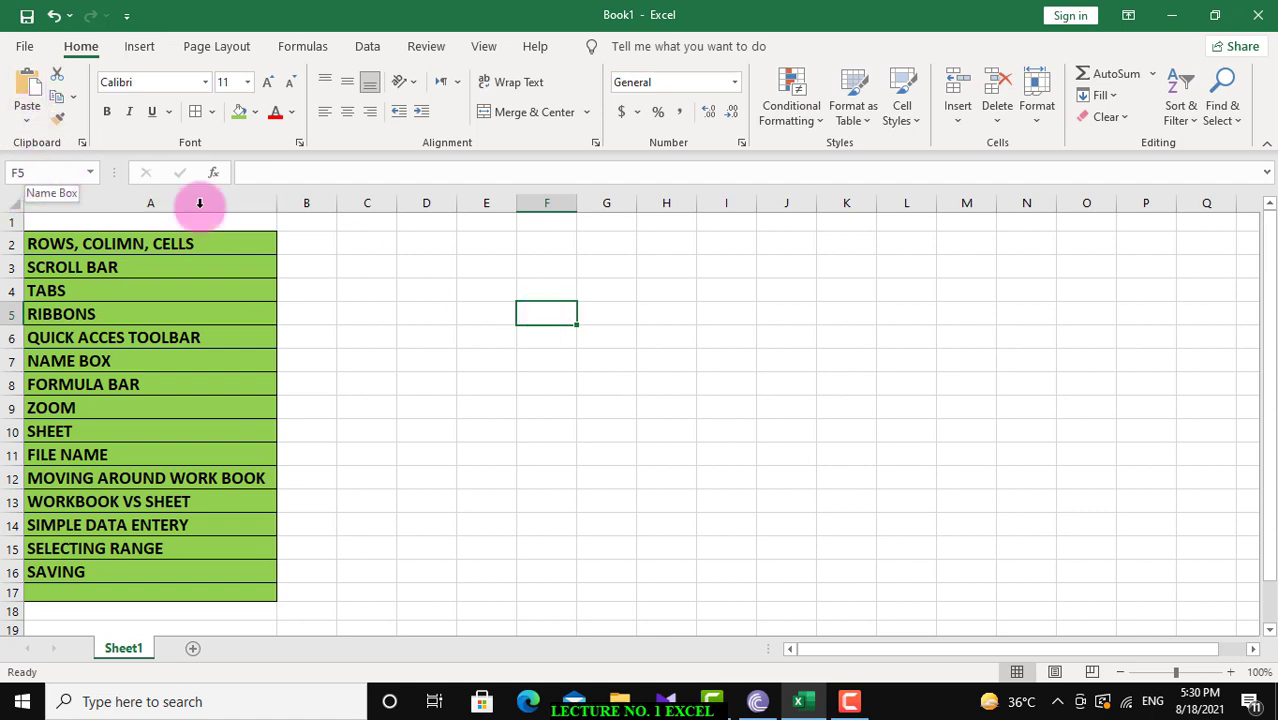
click(474, 352)
click(307, 173)
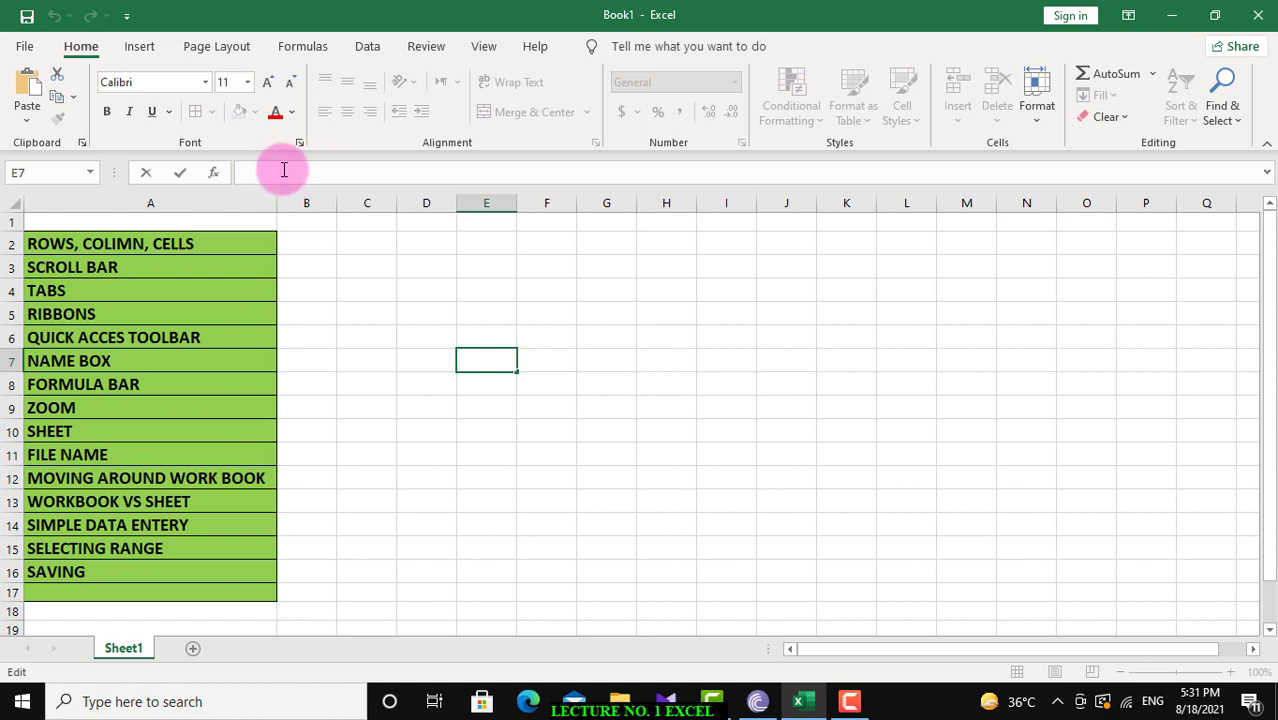
click(1268, 177)
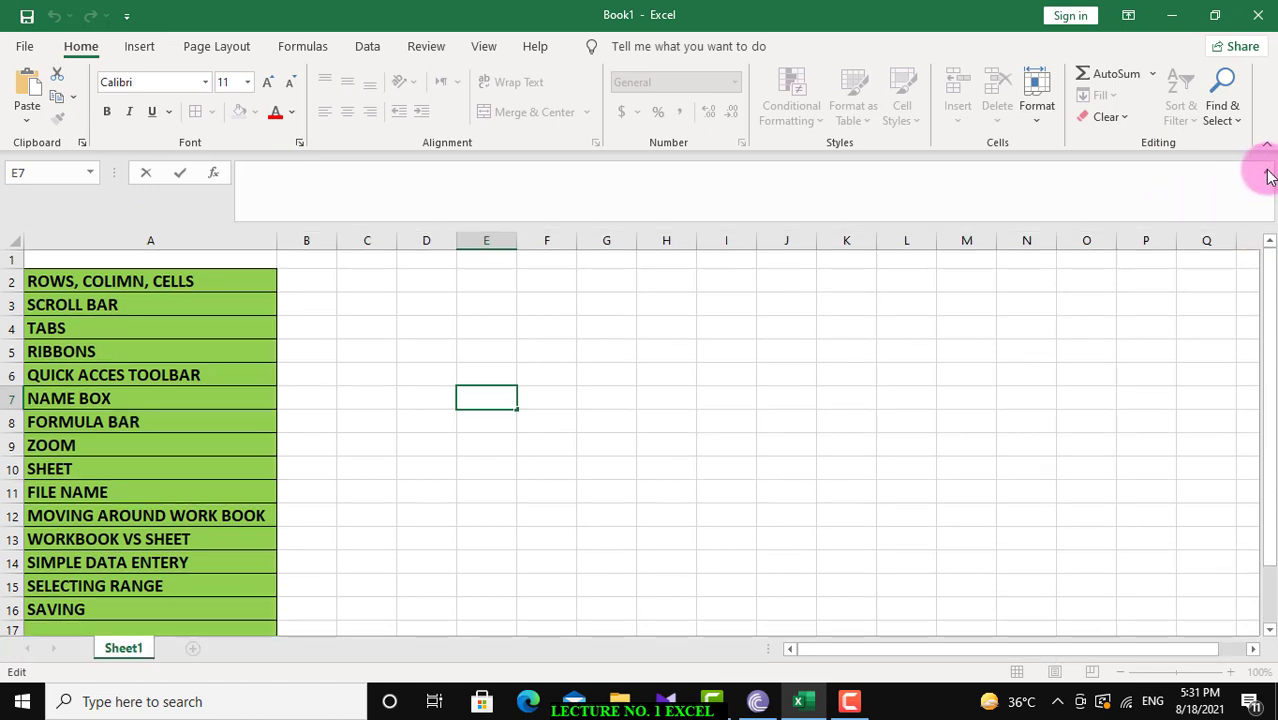
click(1268, 176)
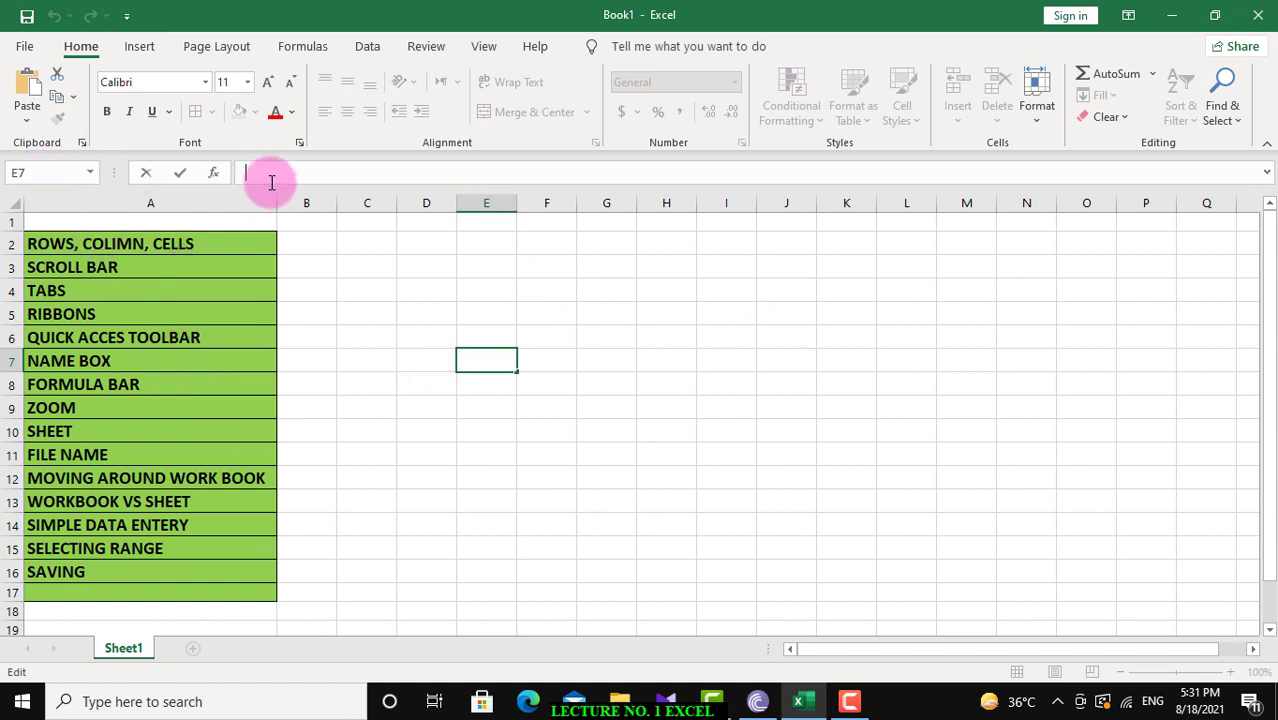
Browse the Insert, Page Layout, Formulas and Home ribbon tabs, then enter the File backstage
click(140, 55)
click(219, 47)
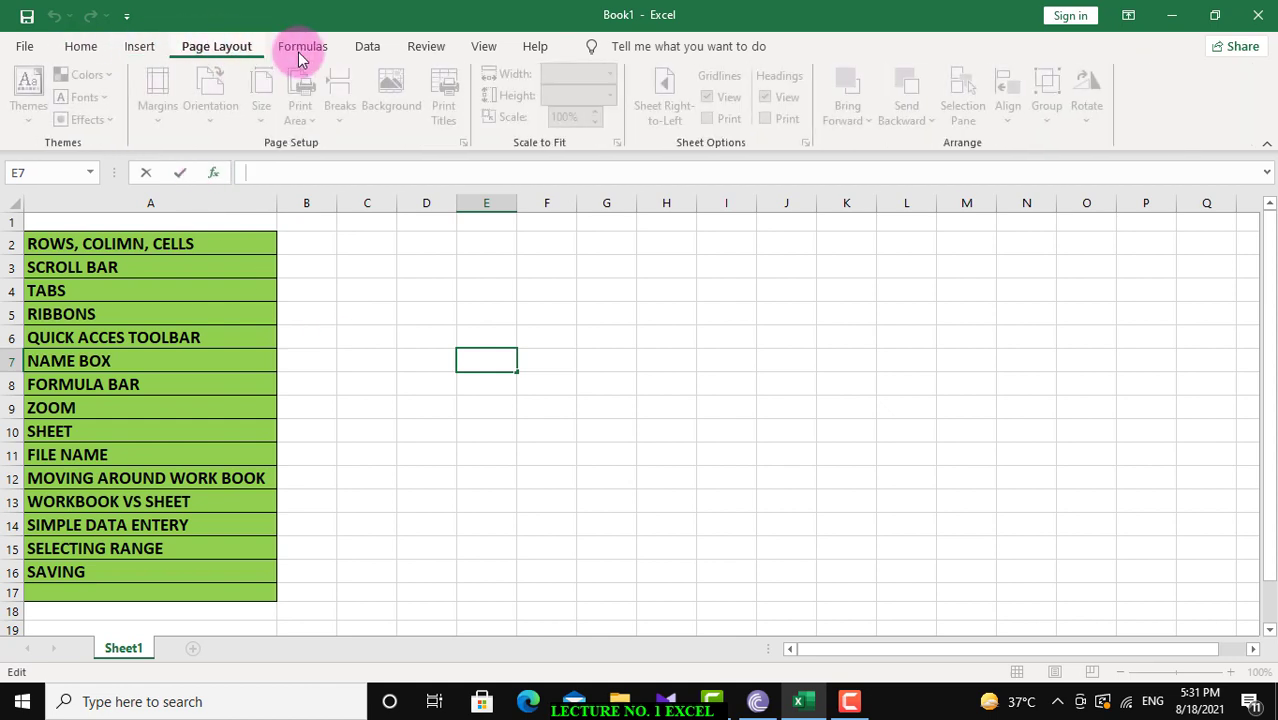
click(304, 52)
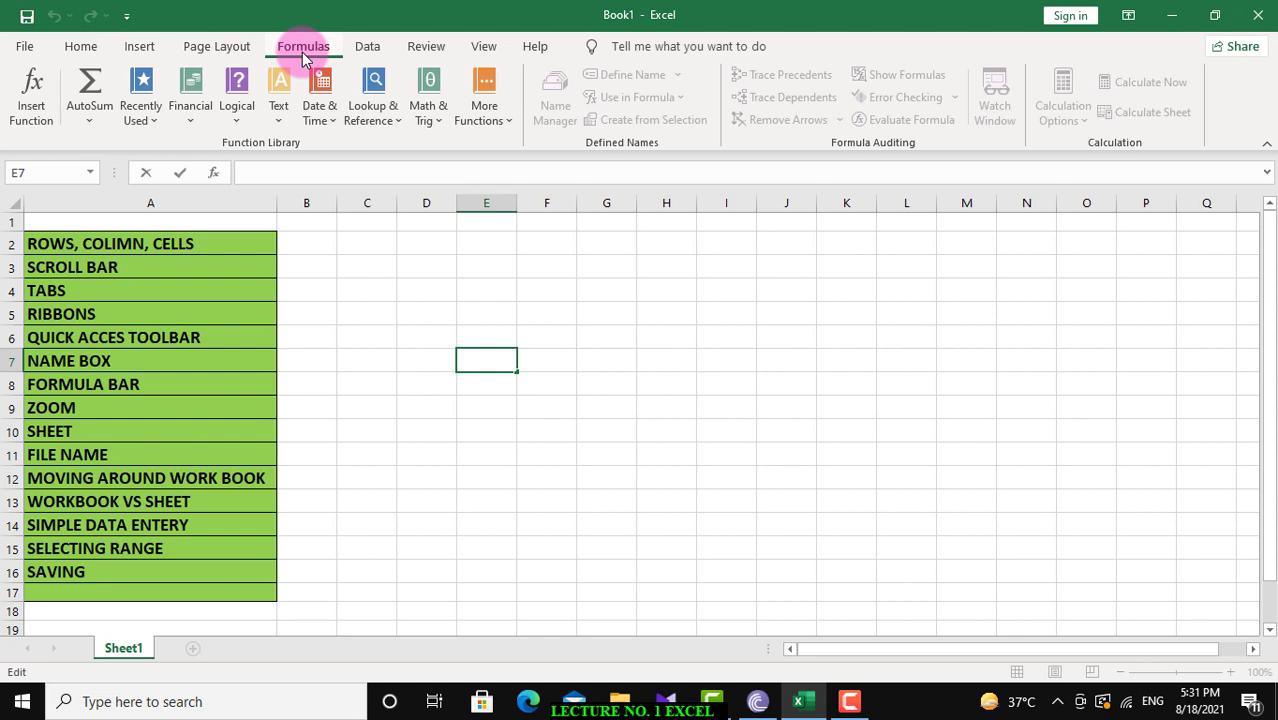
click(222, 50)
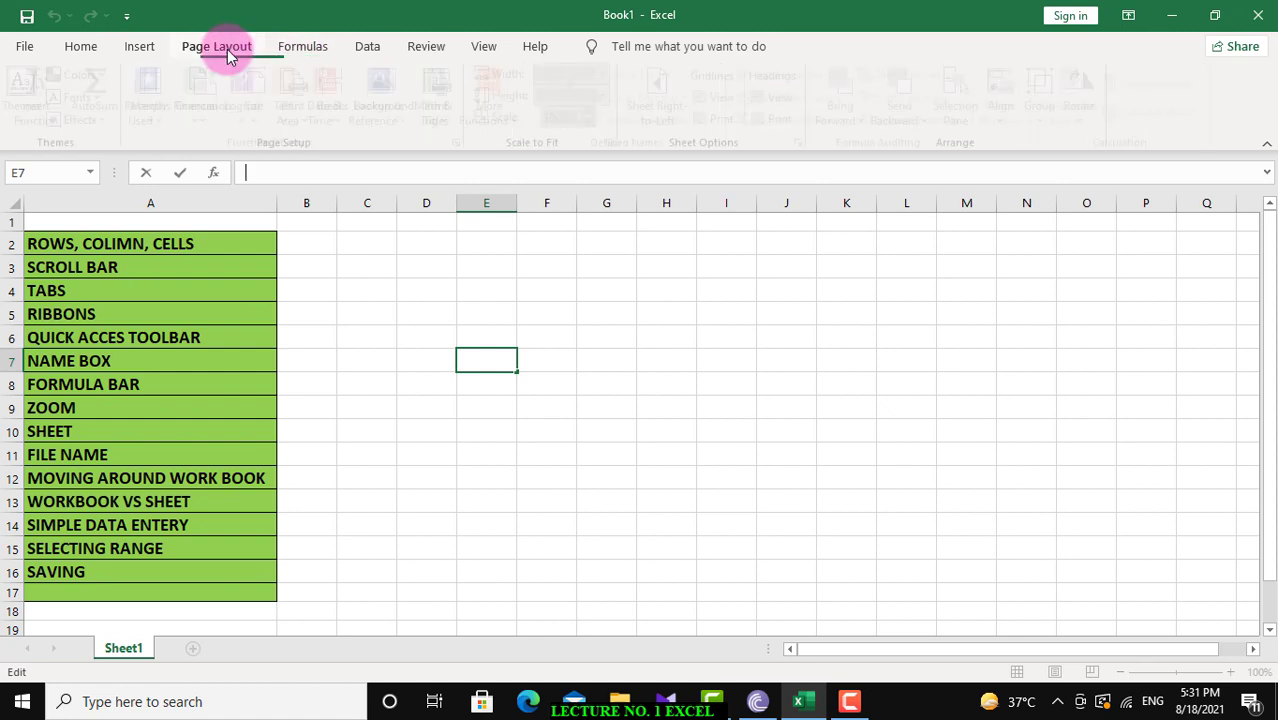
click(140, 55)
click(80, 48)
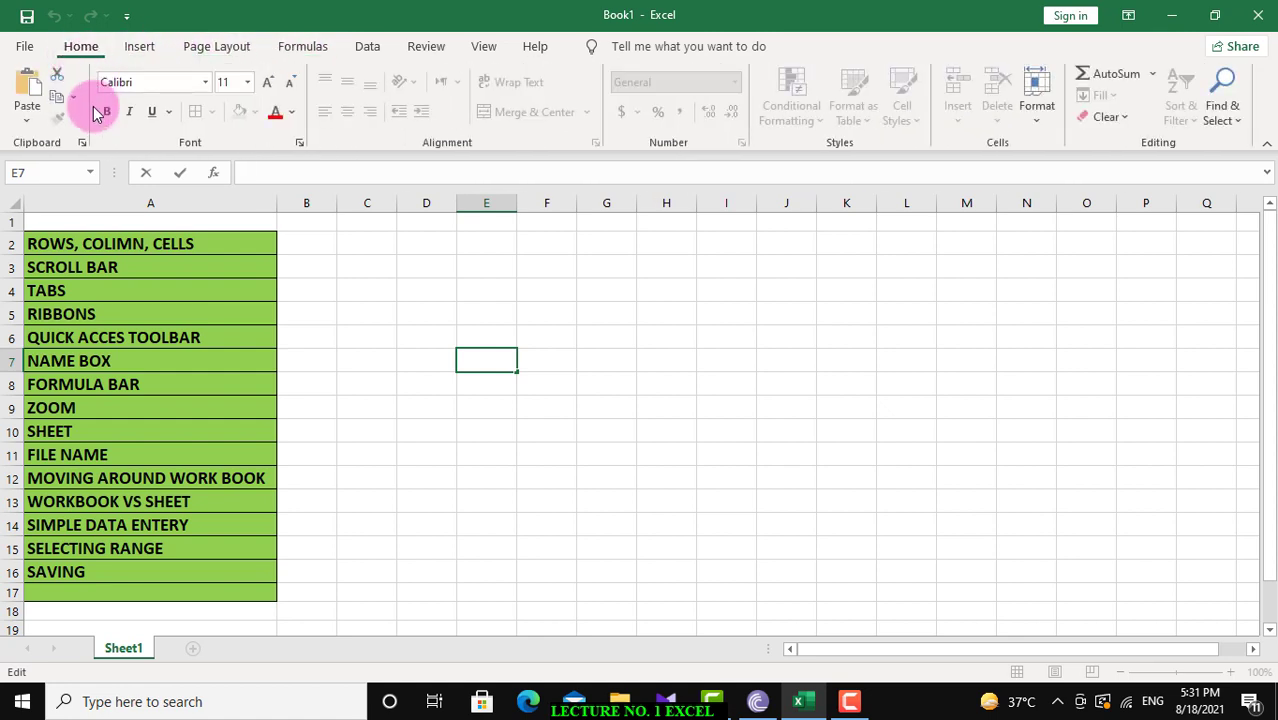
click(141, 55)
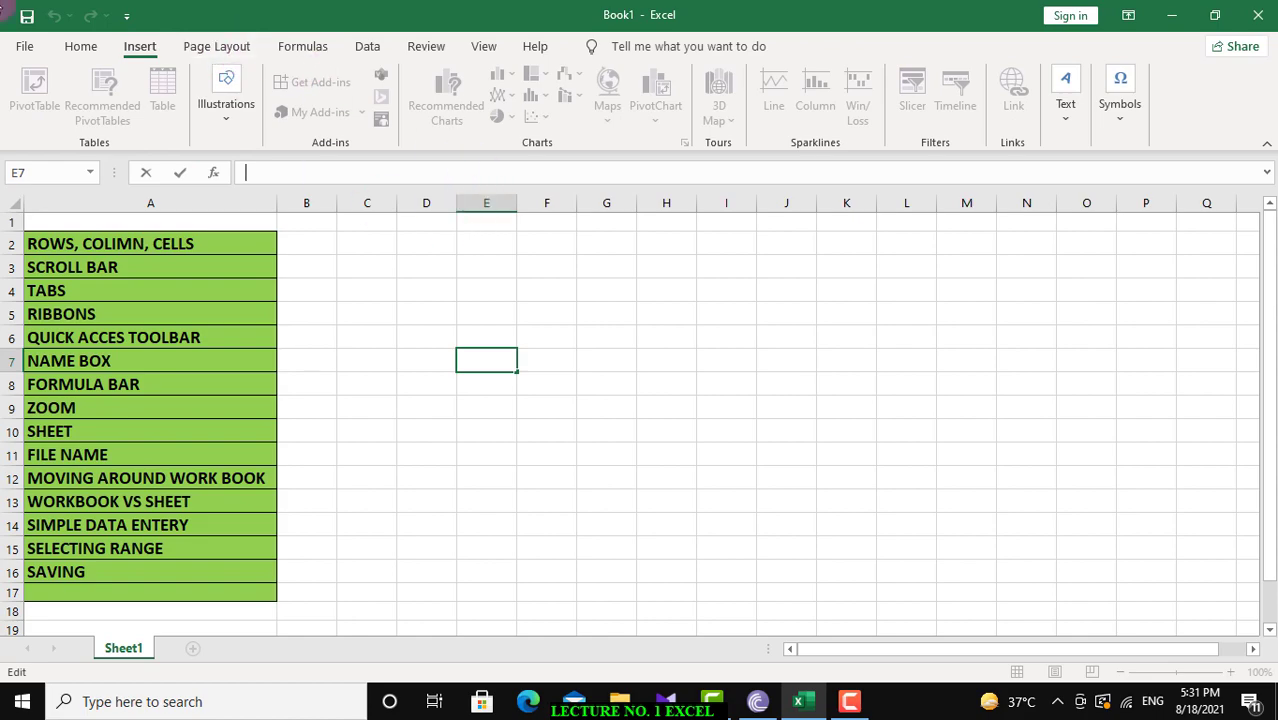
click(18, 50)
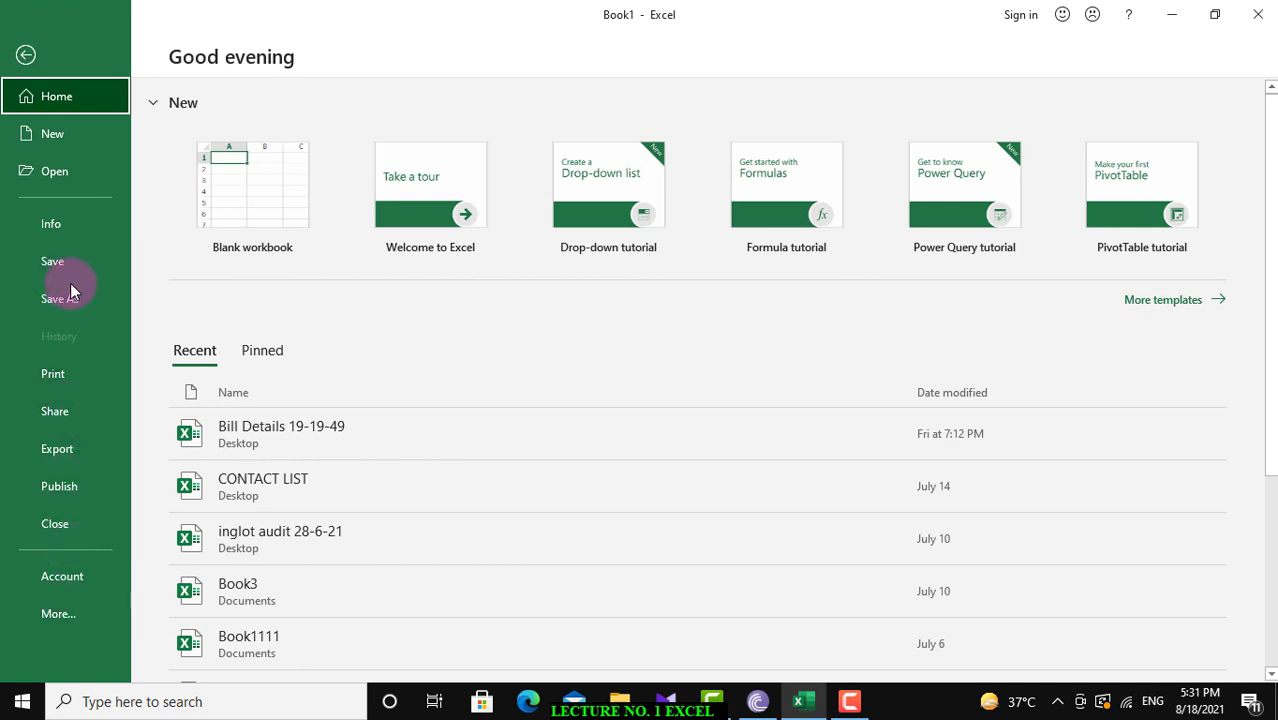
Exit backstage, reopen File, and close it again to get back to the topic list
click(38, 50)
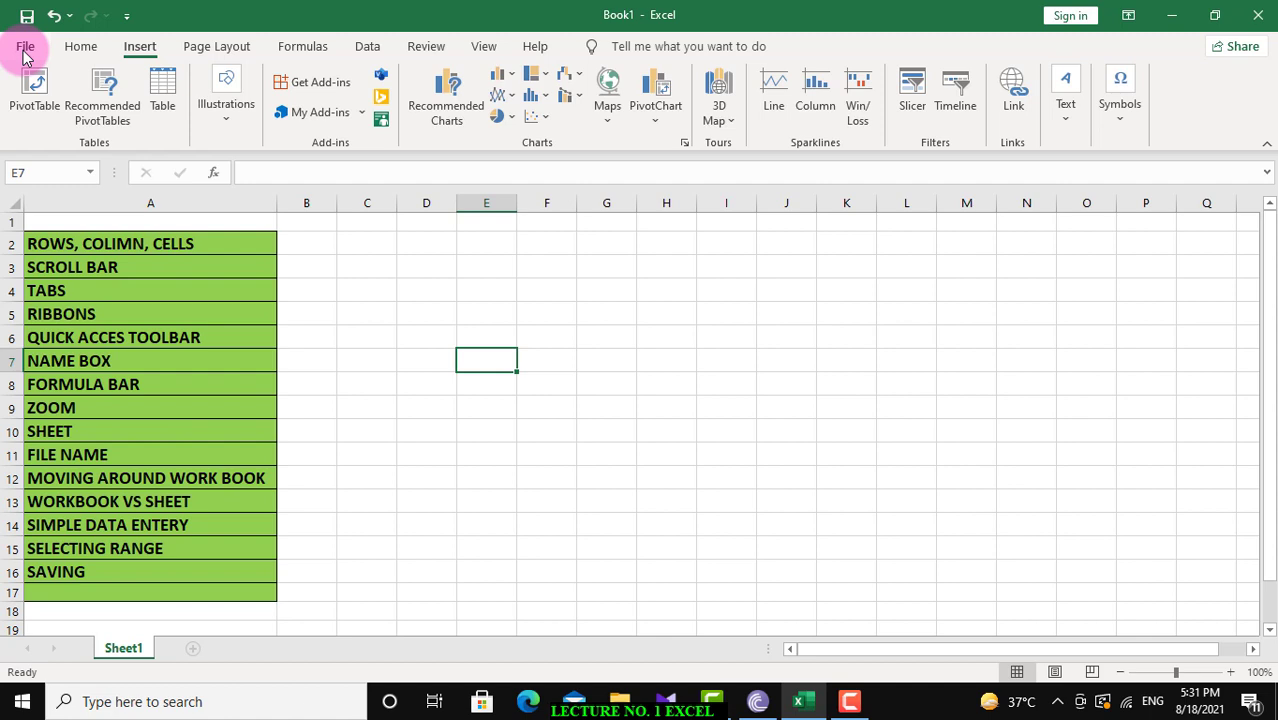
click(25, 50)
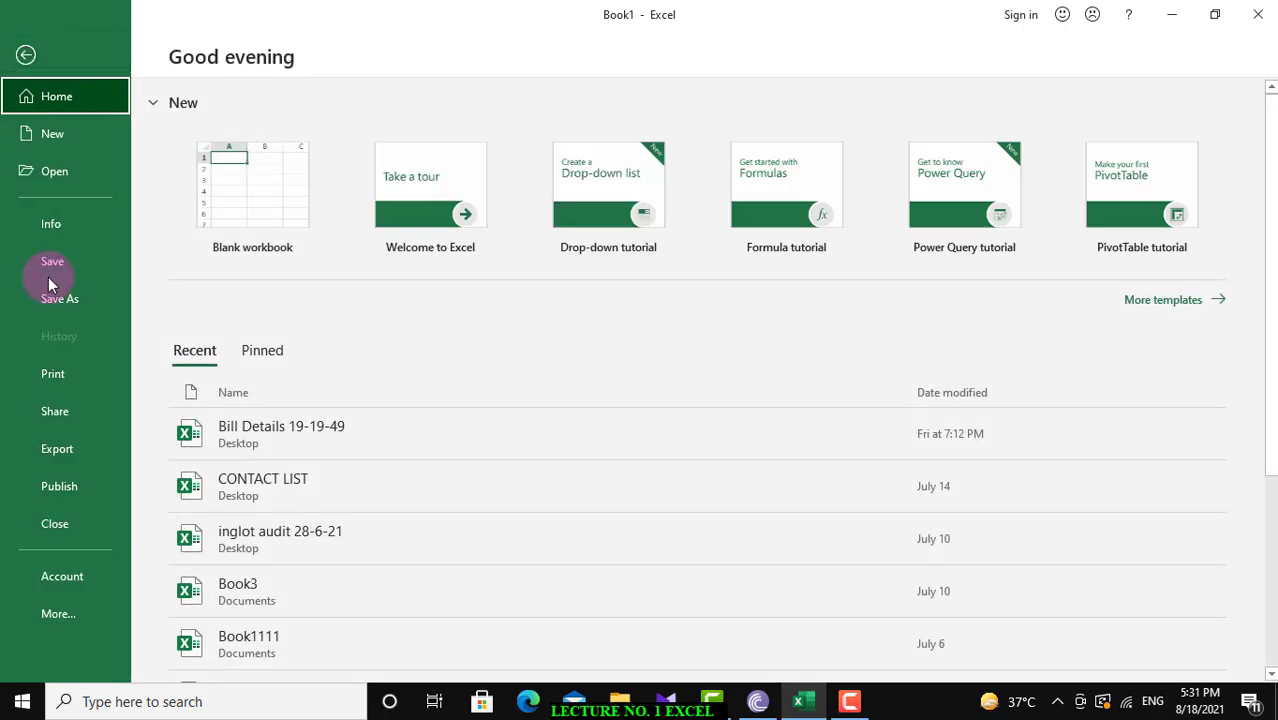
click(28, 47)
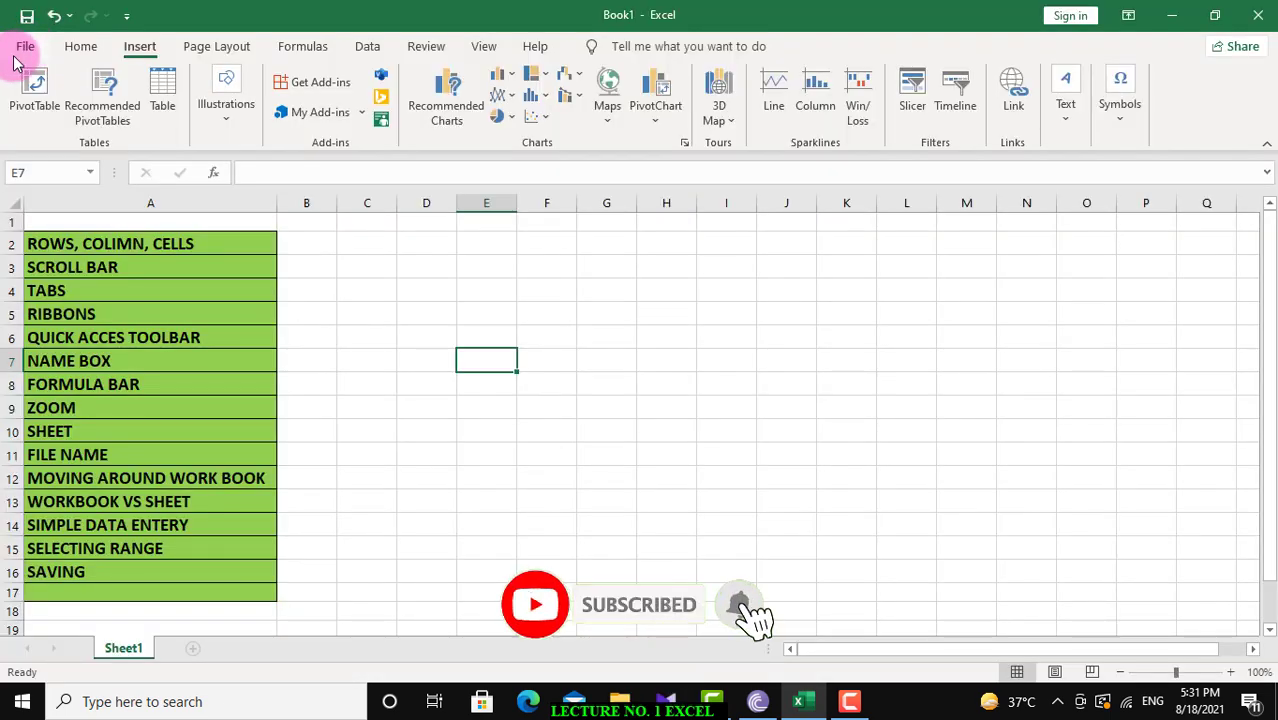
click(742, 525)
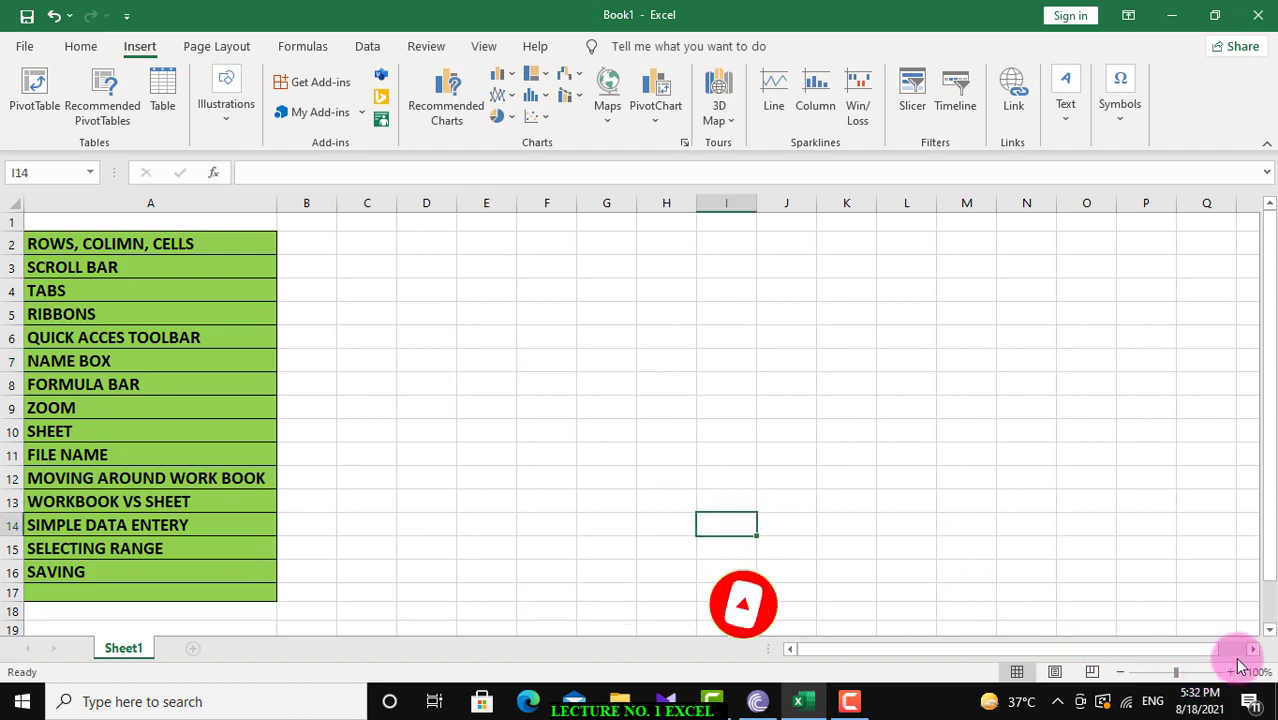
click(1118, 672)
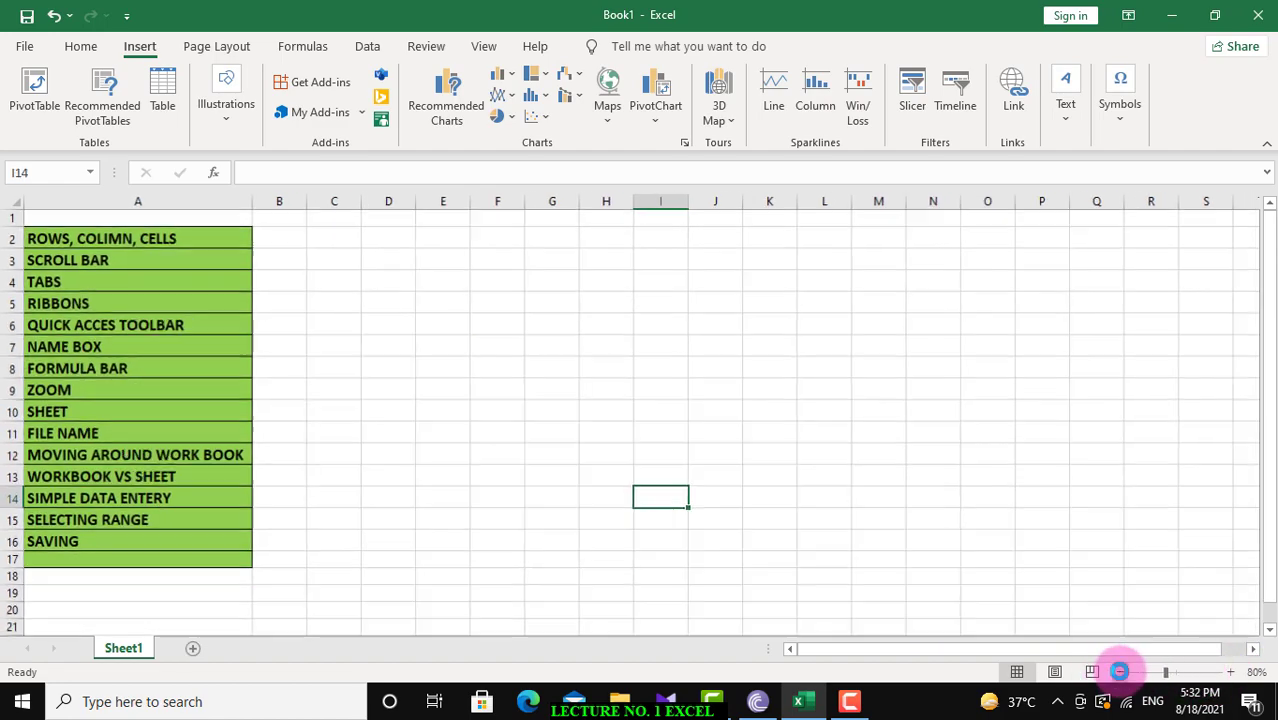
click(1118, 672)
click(1118, 672)
click(1118, 672)
click(1120, 672)
click(1120, 672)
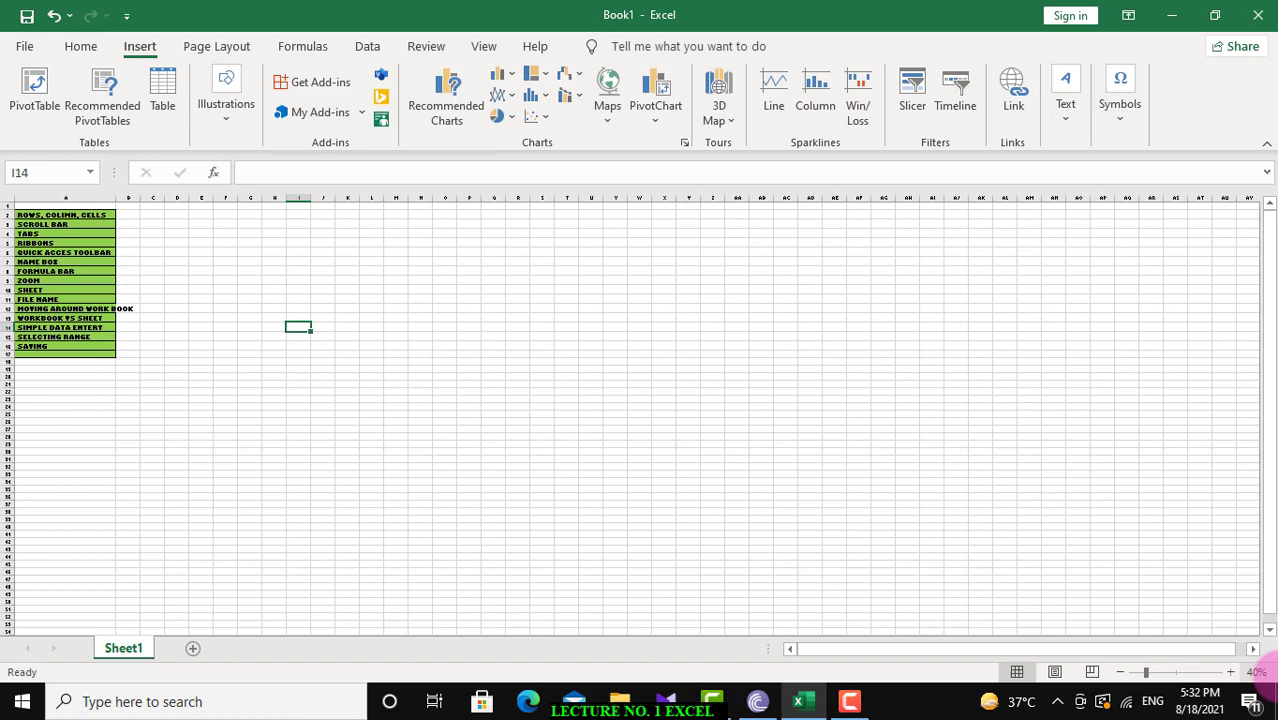
click(1231, 672)
click(1231, 672)
click(1231, 672)
click(1231, 672)
click(1231, 672)
click(1231, 672)
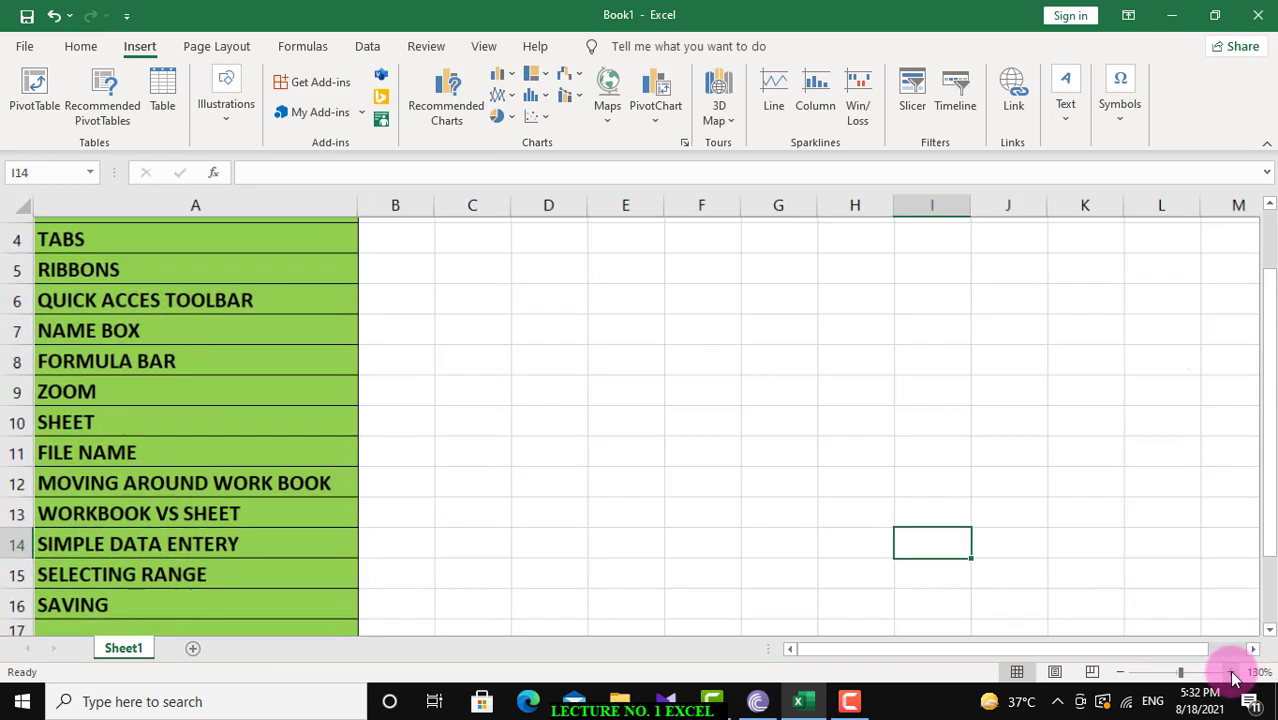
click(1231, 672)
click(1231, 672)
click(1231, 672)
click(1231, 672)
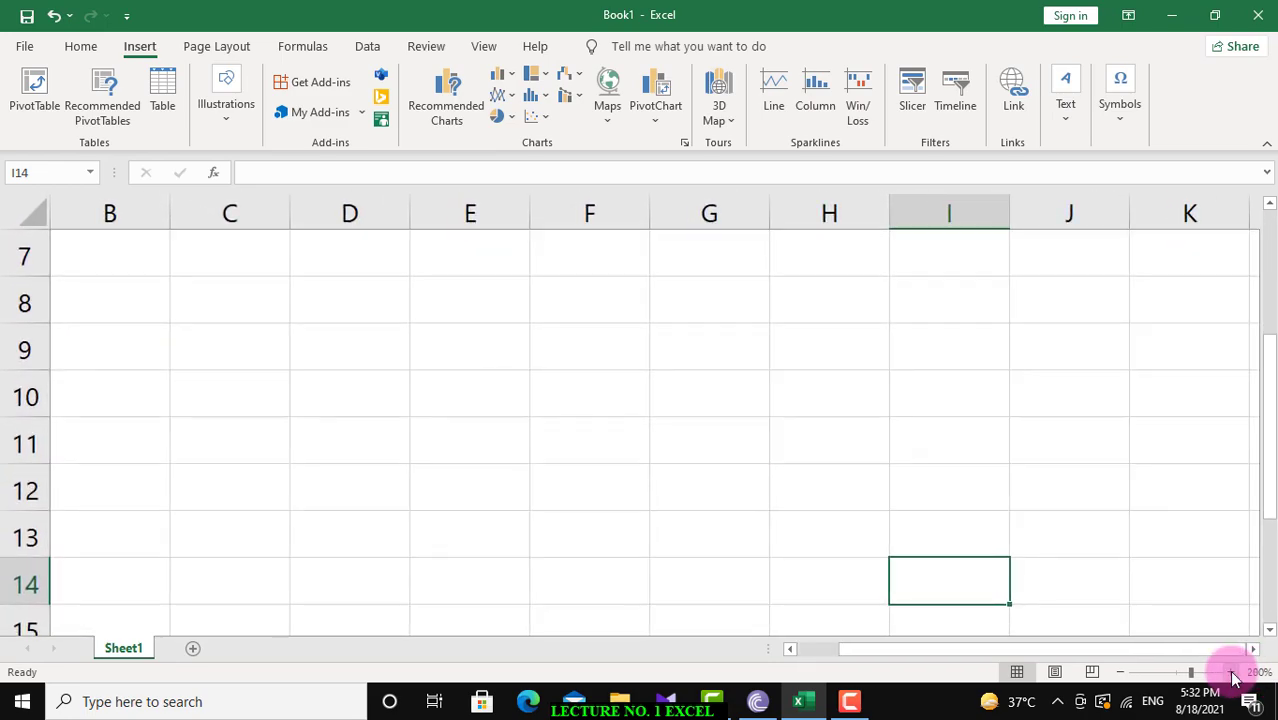
click(1120, 672)
click(1120, 672)
click(1120, 672)
click(1120, 672)
click(1120, 672)
click(1120, 672)
click(1120, 672)
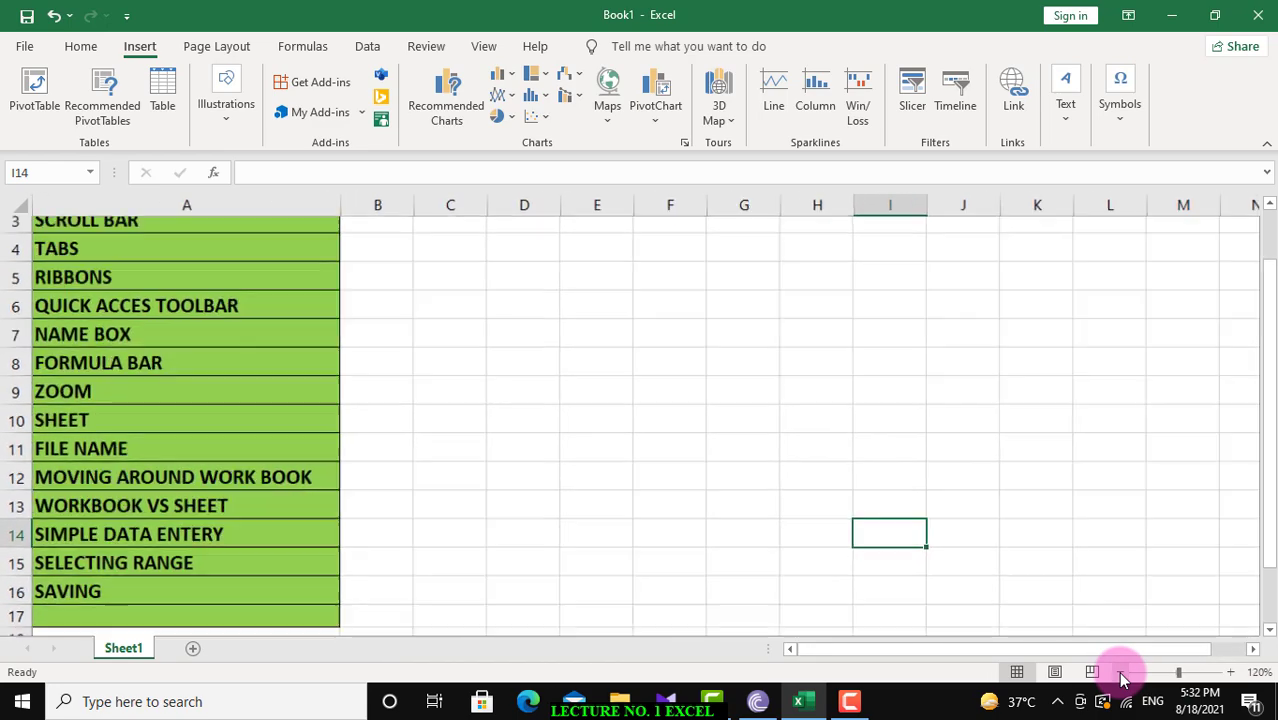
click(1120, 672)
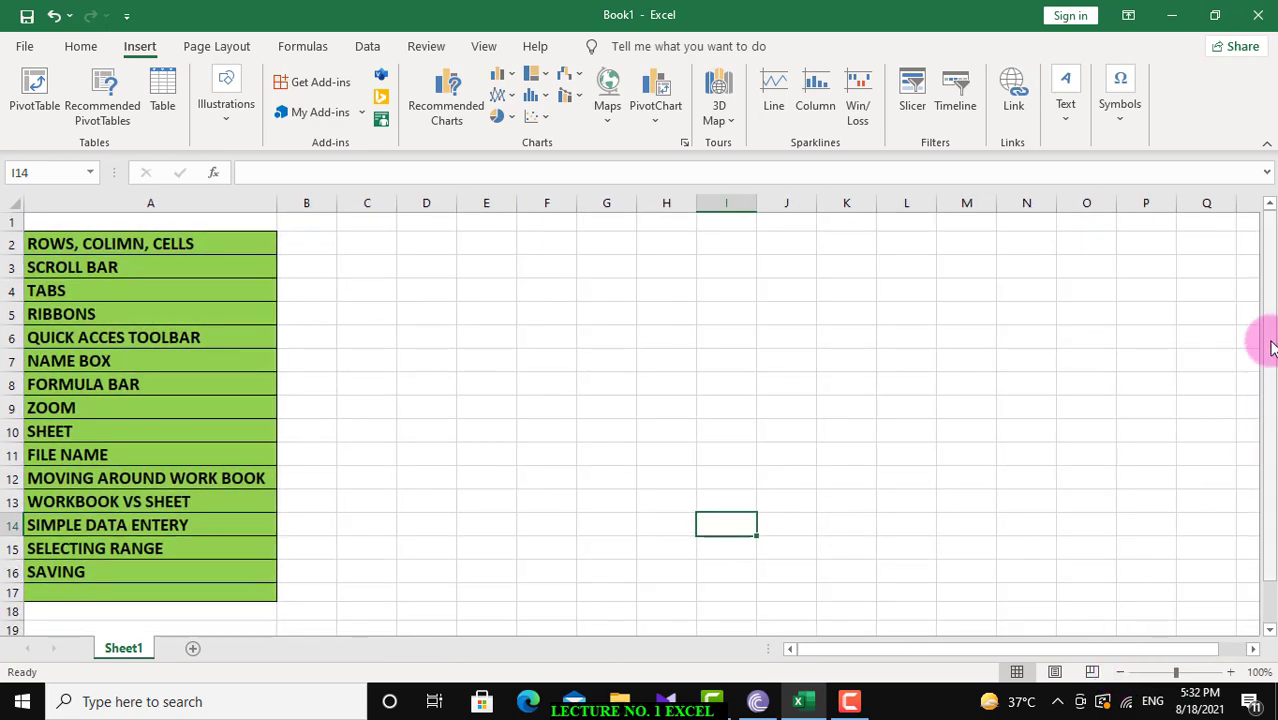
Add three new worksheets, Sheet2 through Sheet4
mouse_move(1272, 347)
mouse_down()
mouse_move(1270, 312)
mouse_move(1264, 400)
mouse_up()
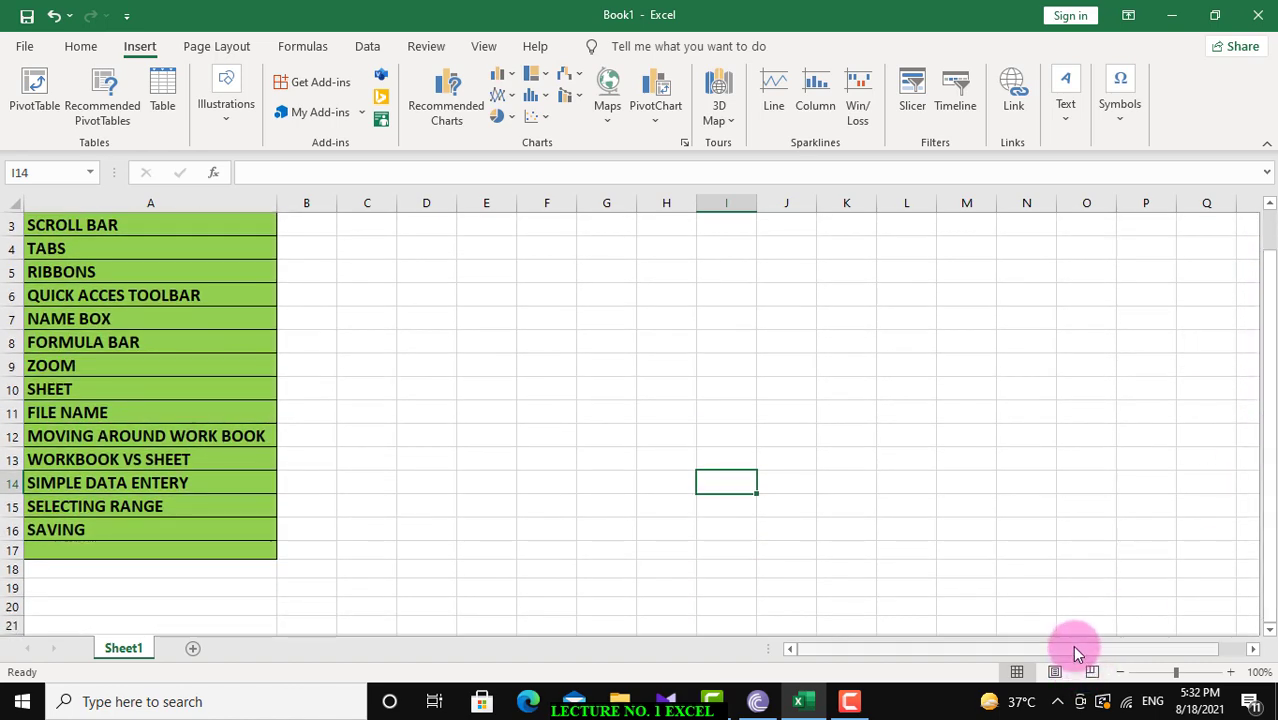
mouse_move(1076, 652)
mouse_down()
mouse_move(1161, 652)
mouse_move(905, 668)
mouse_up()
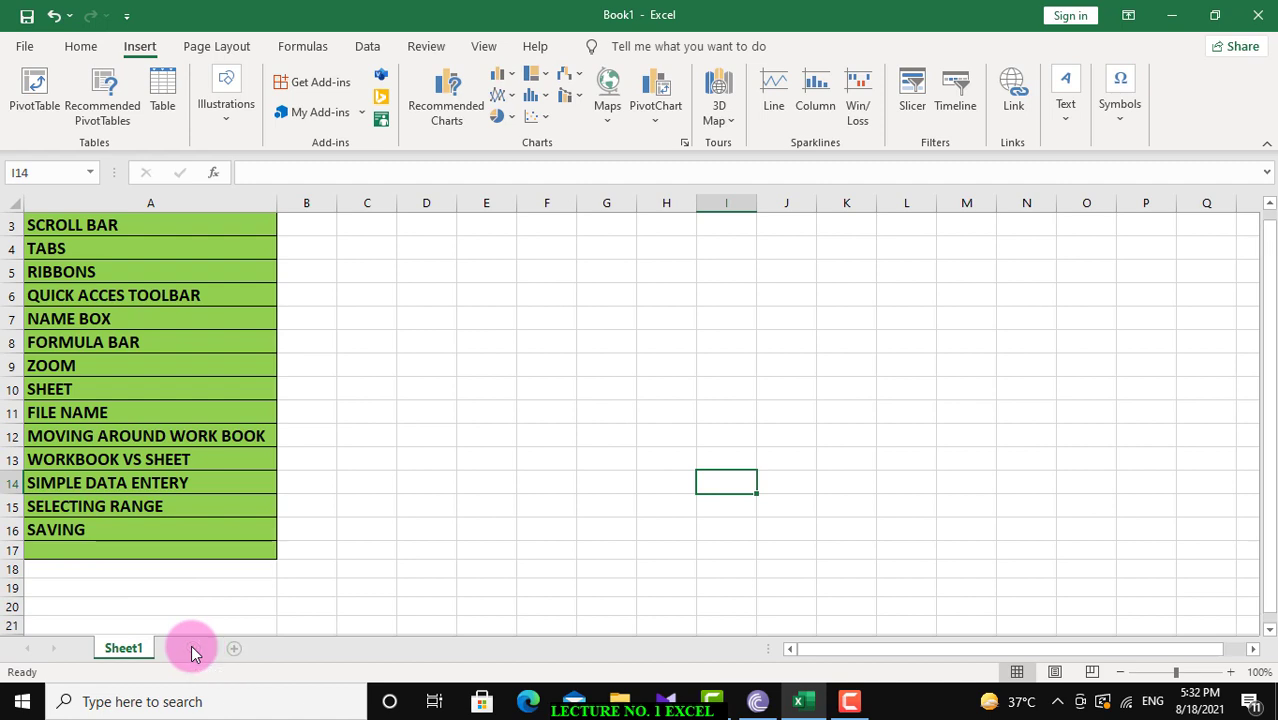
click(195, 652)
click(298, 648)
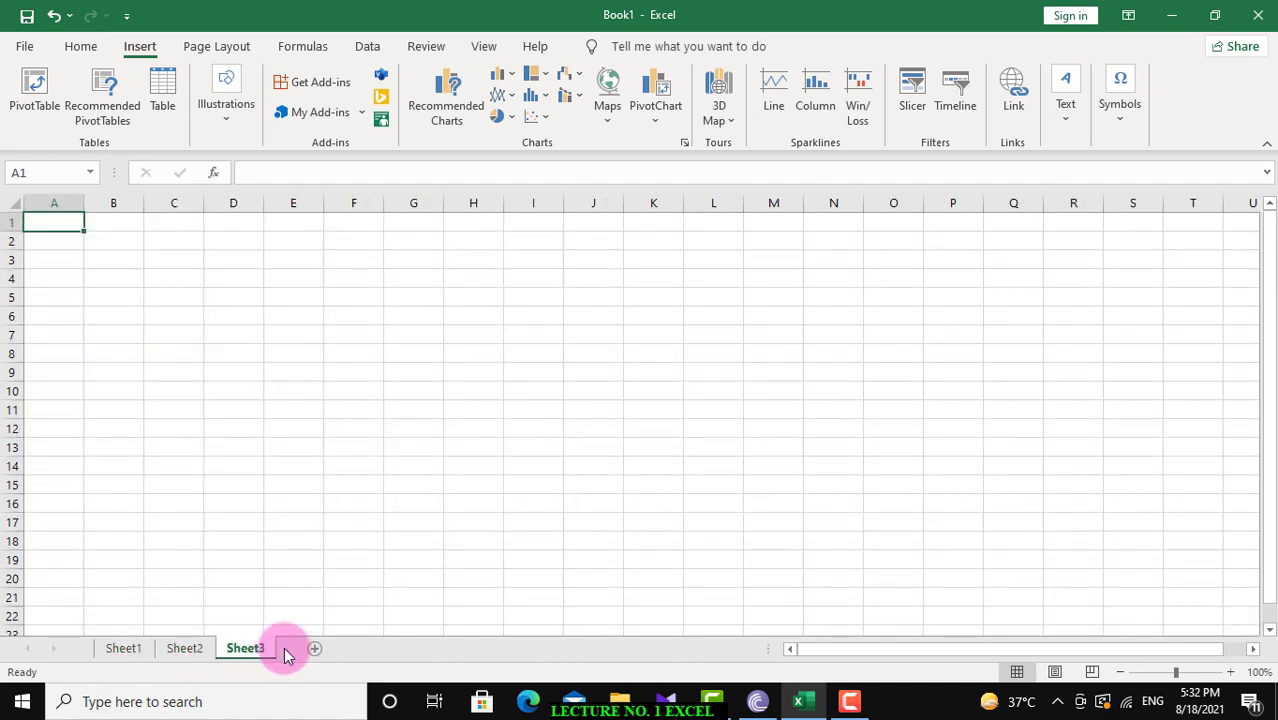
click(316, 650)
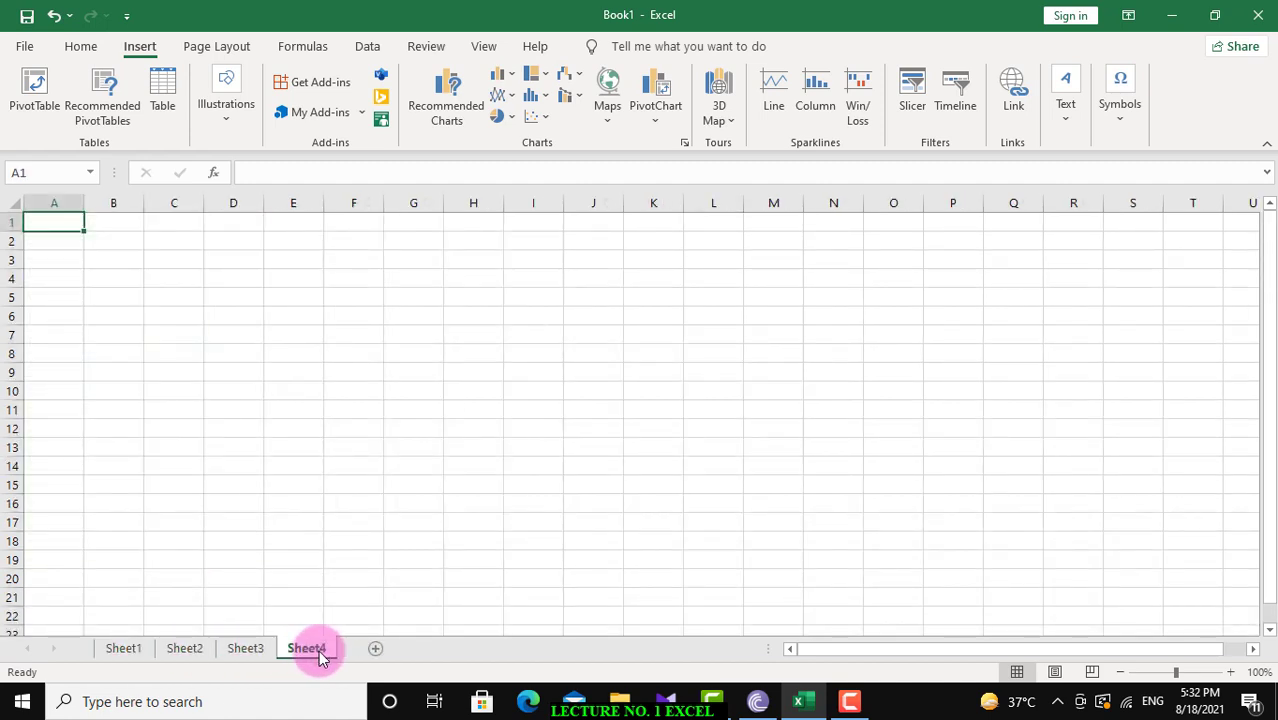
Visit Sheet2, Sheet3 and Sheet4 in turn, then return to Sheet1
click(124, 648)
ctrl+click(184, 648)
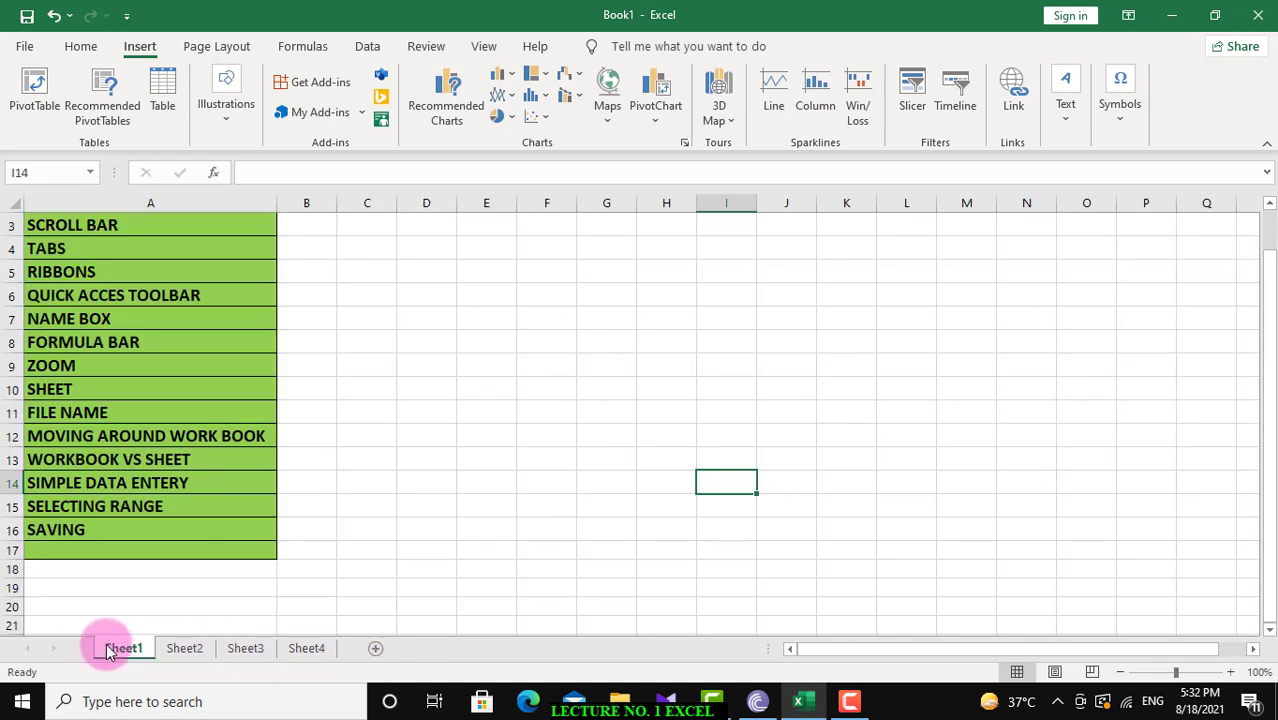
click(200, 648)
click(232, 650)
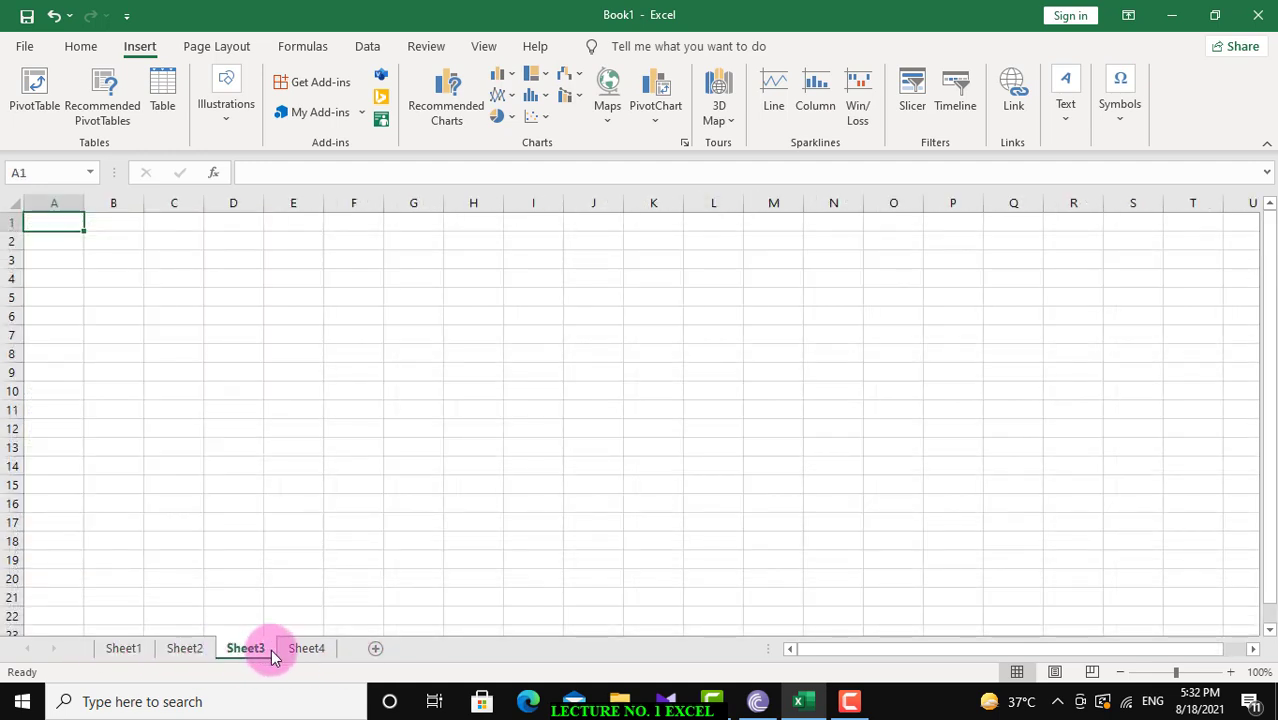
click(300, 650)
click(222, 650)
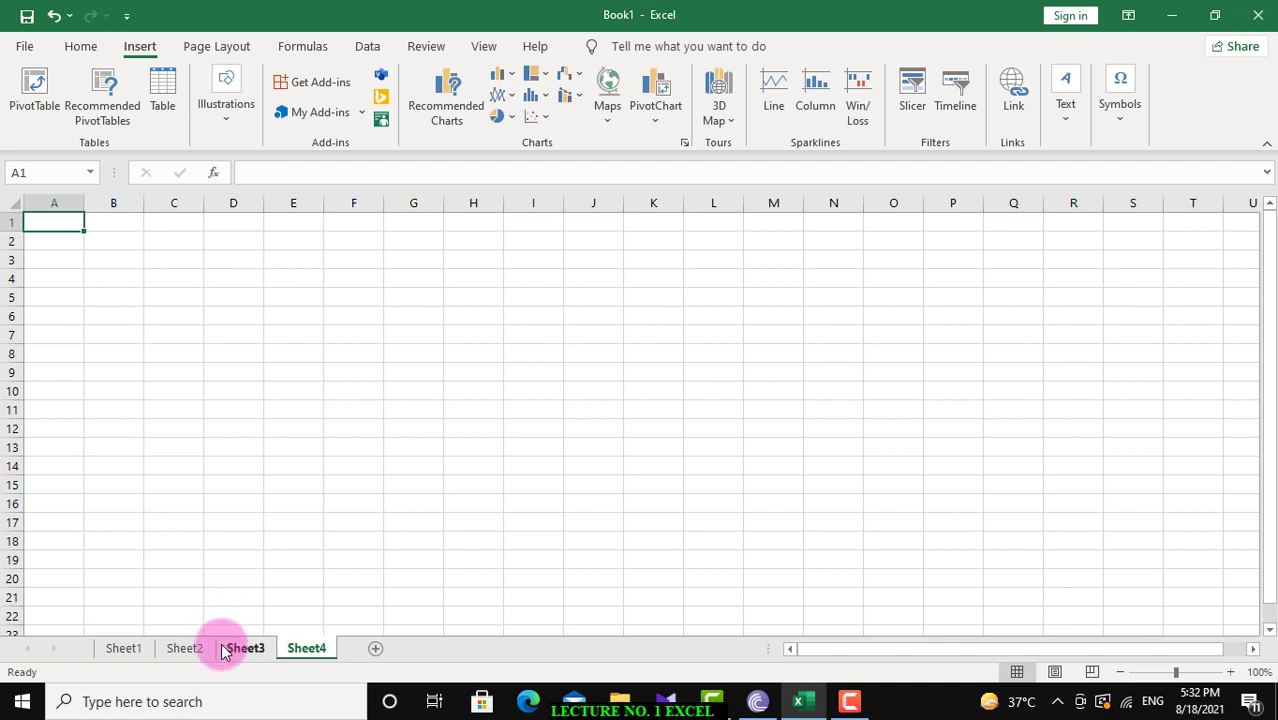
click(187, 648)
click(124, 648)
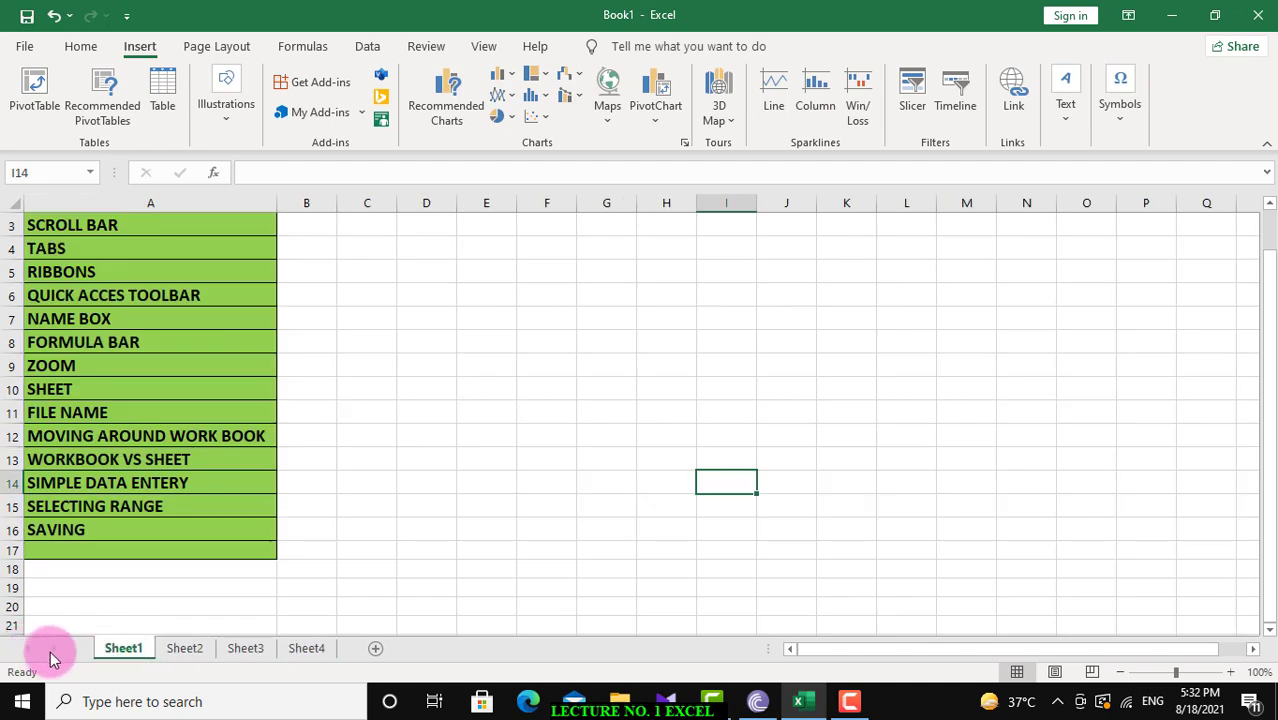
Add seven more worksheets, from Sheet5 onward past Sheet10
click(375, 649)
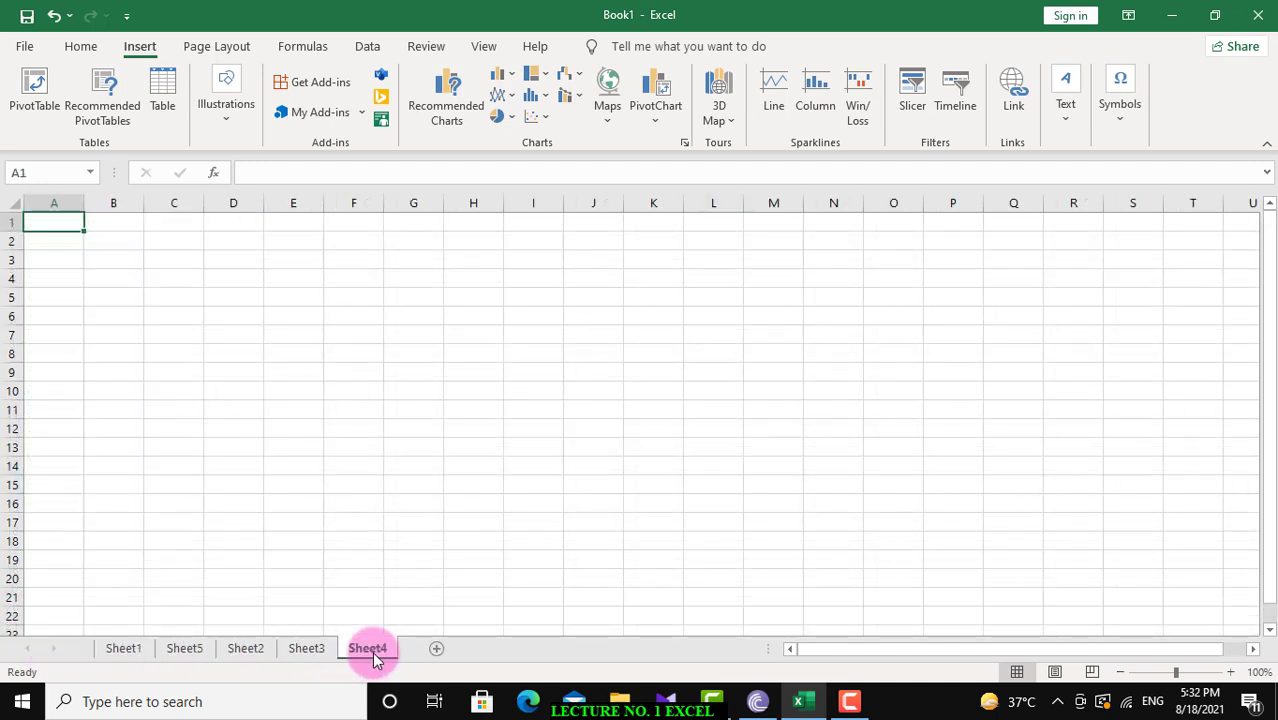
click(437, 648)
click(497, 648)
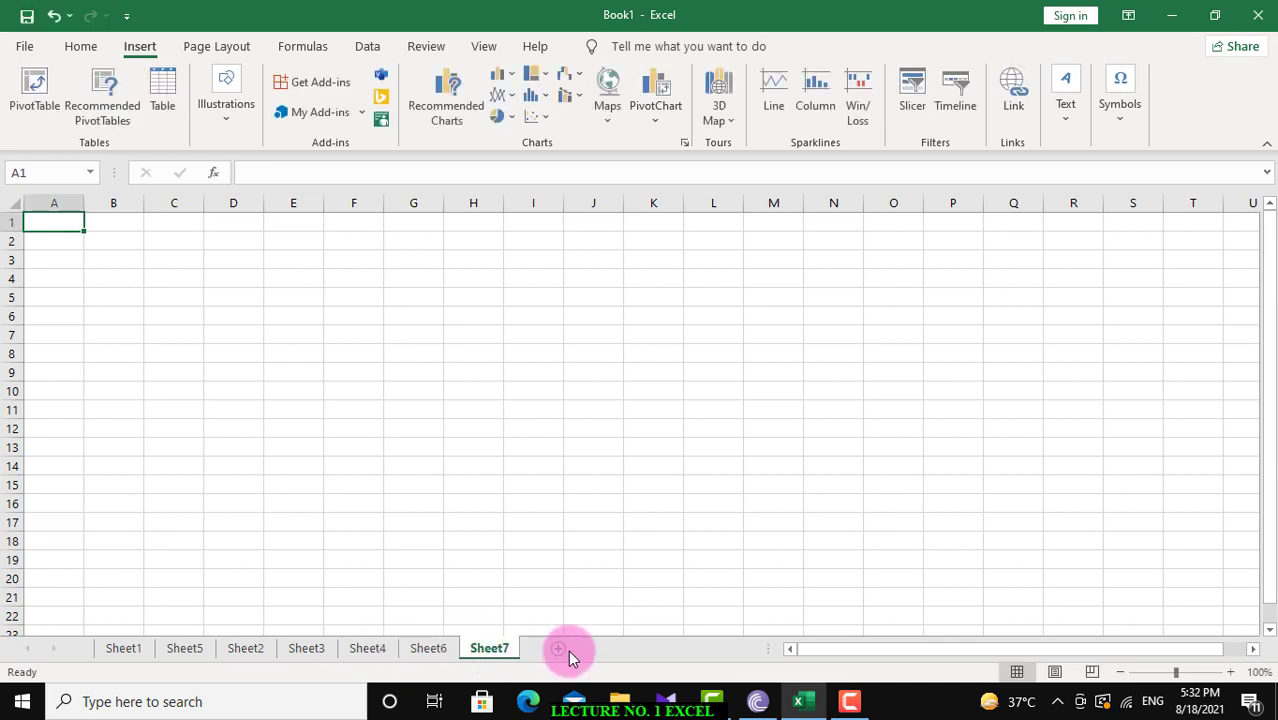
click(559, 649)
click(620, 649)
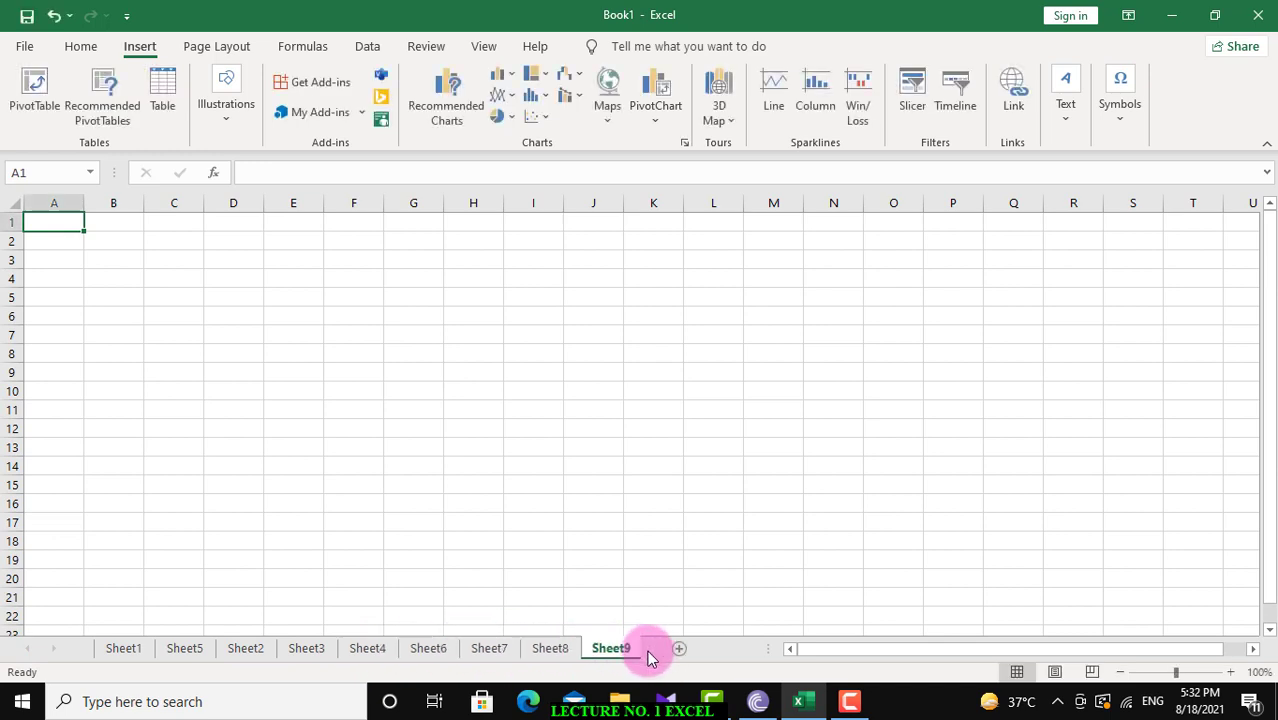
click(683, 649)
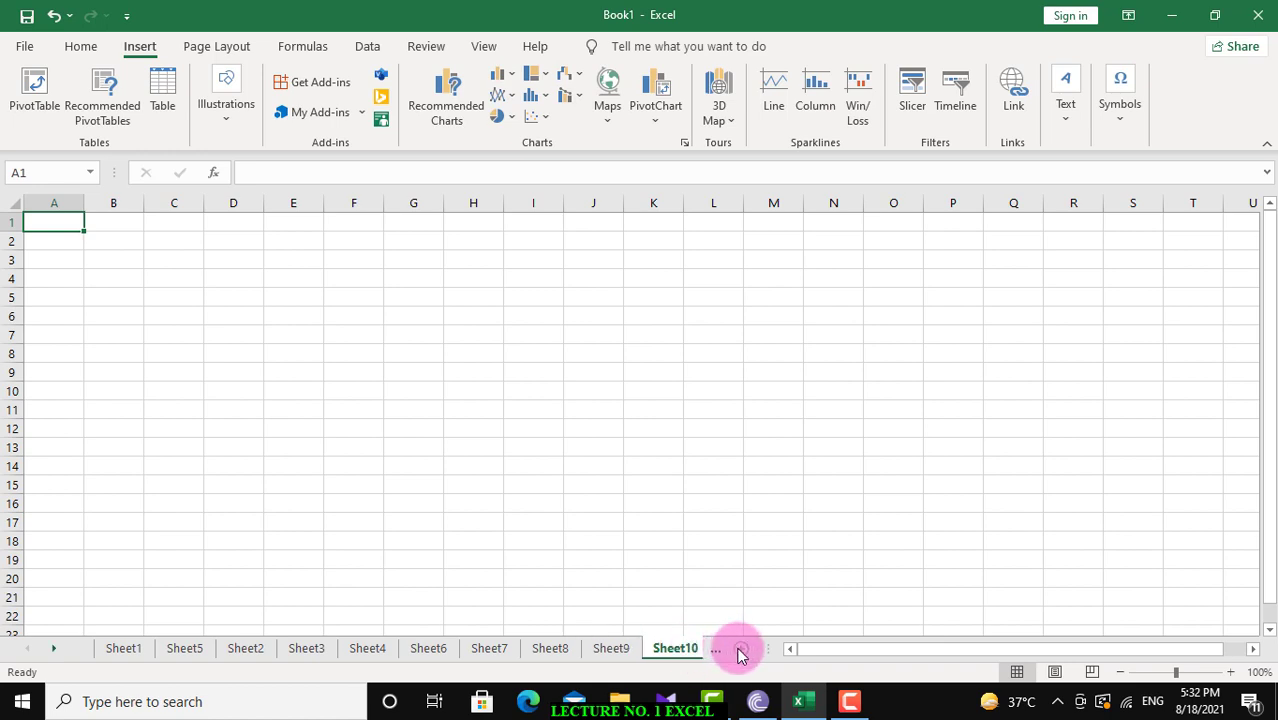
click(737, 649)
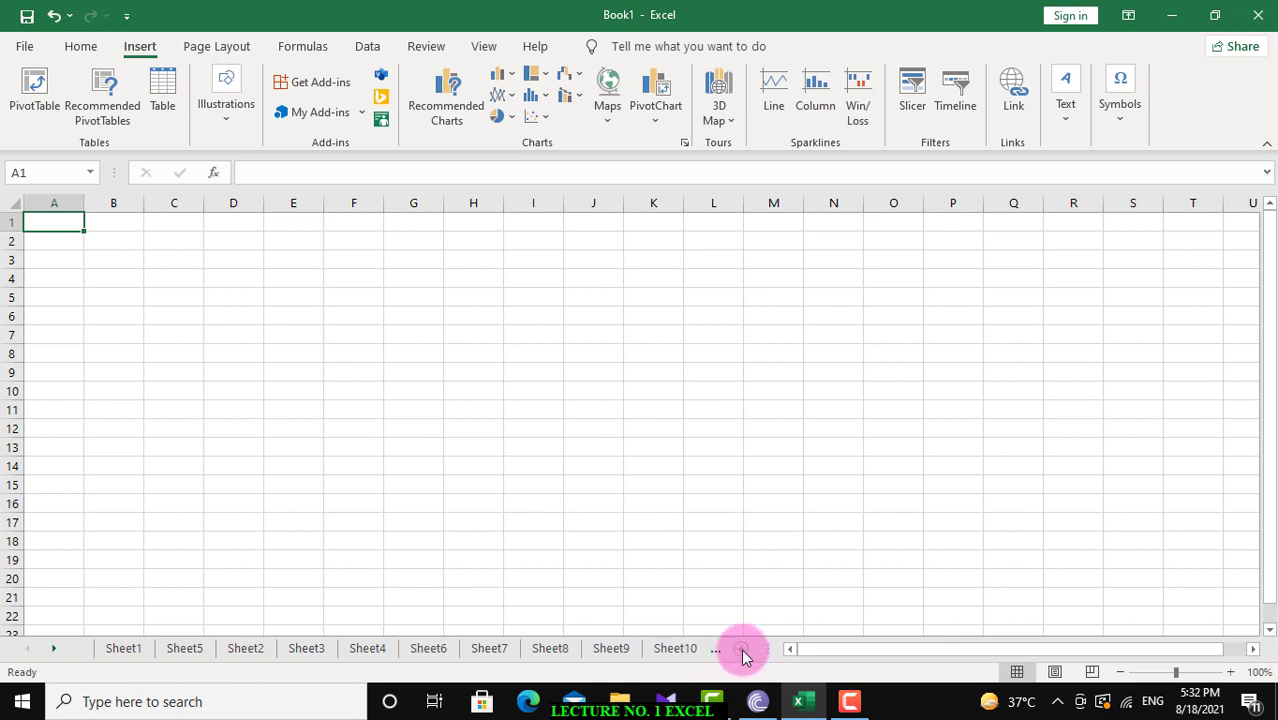
Visit Sheet7, Sheet5, Sheet1 and Sheet6, ending back on Sheet1
click(489, 649)
click(184, 649)
click(123, 649)
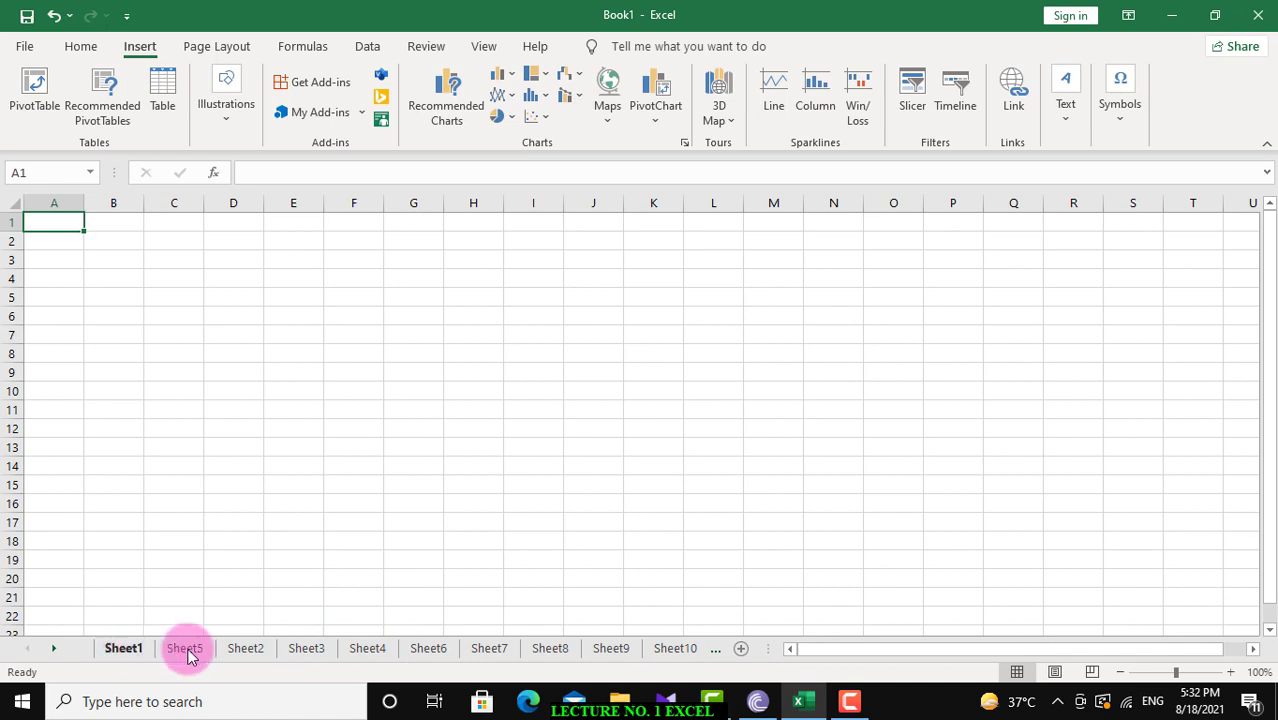
click(428, 649)
click(123, 649)
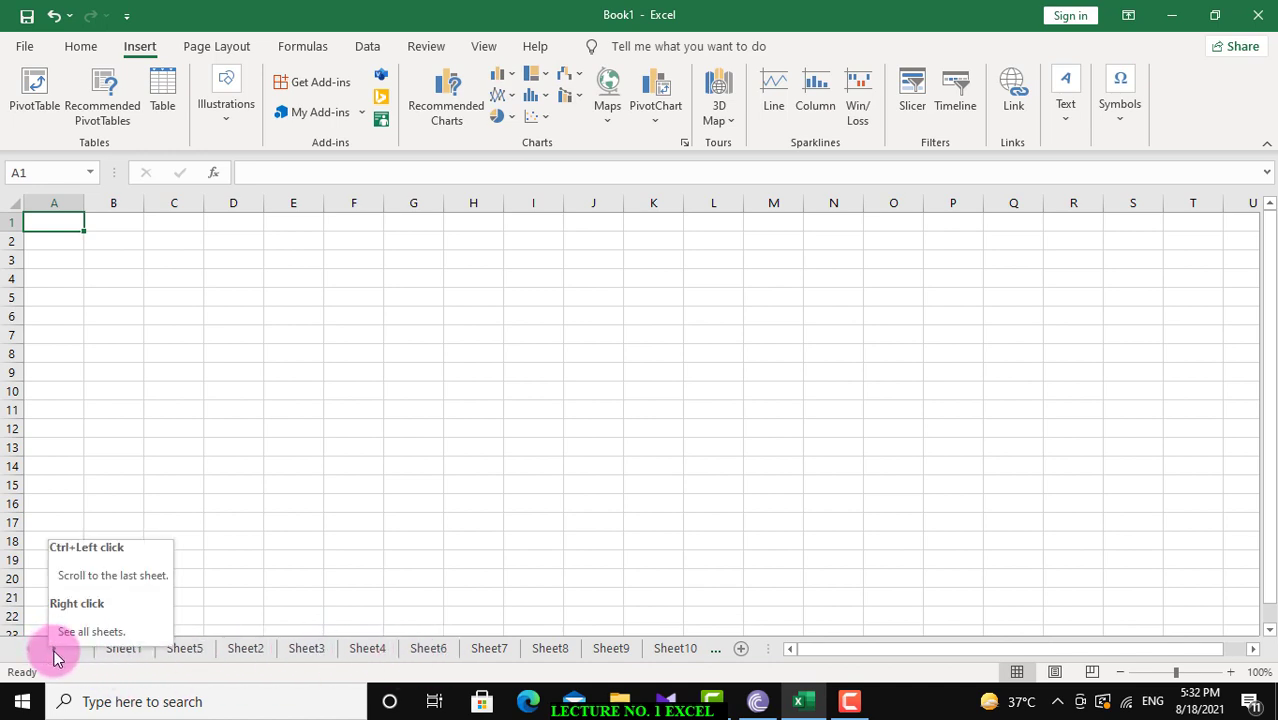
Use the sheet-navigation Activate list to jump to Sheet2, then back to Sheet1
right_click(53, 653)
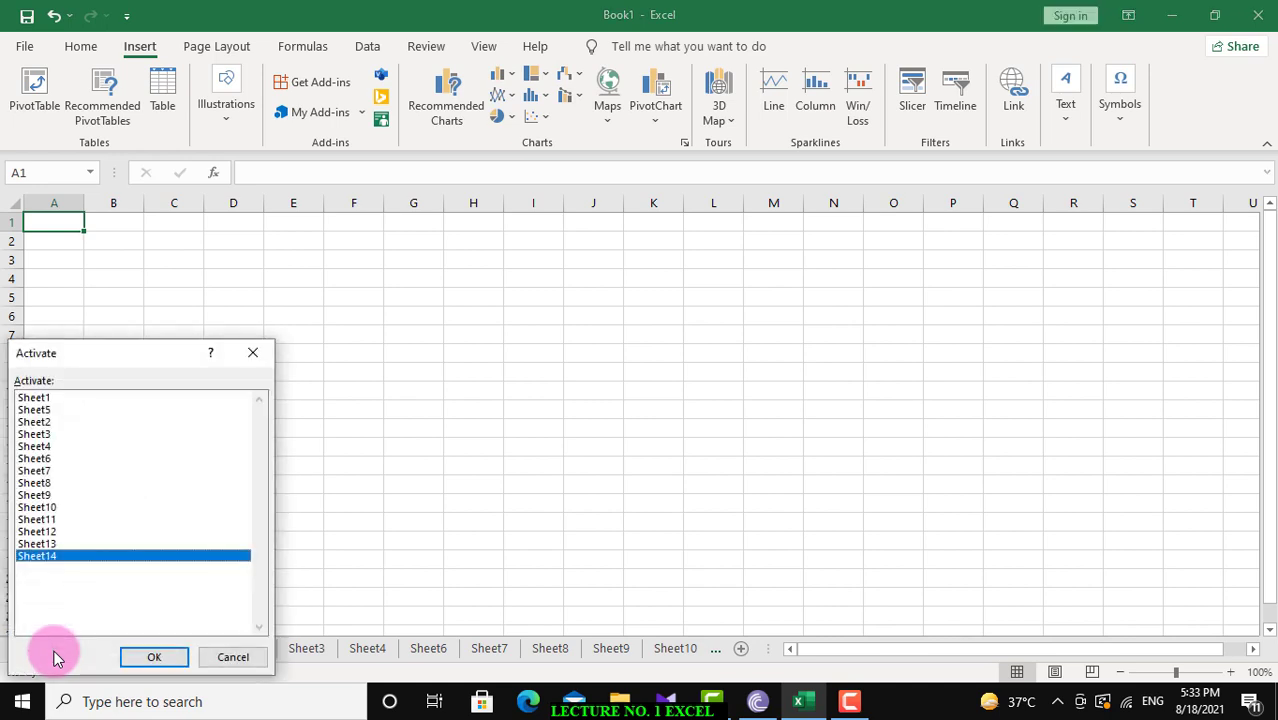
click(34, 422)
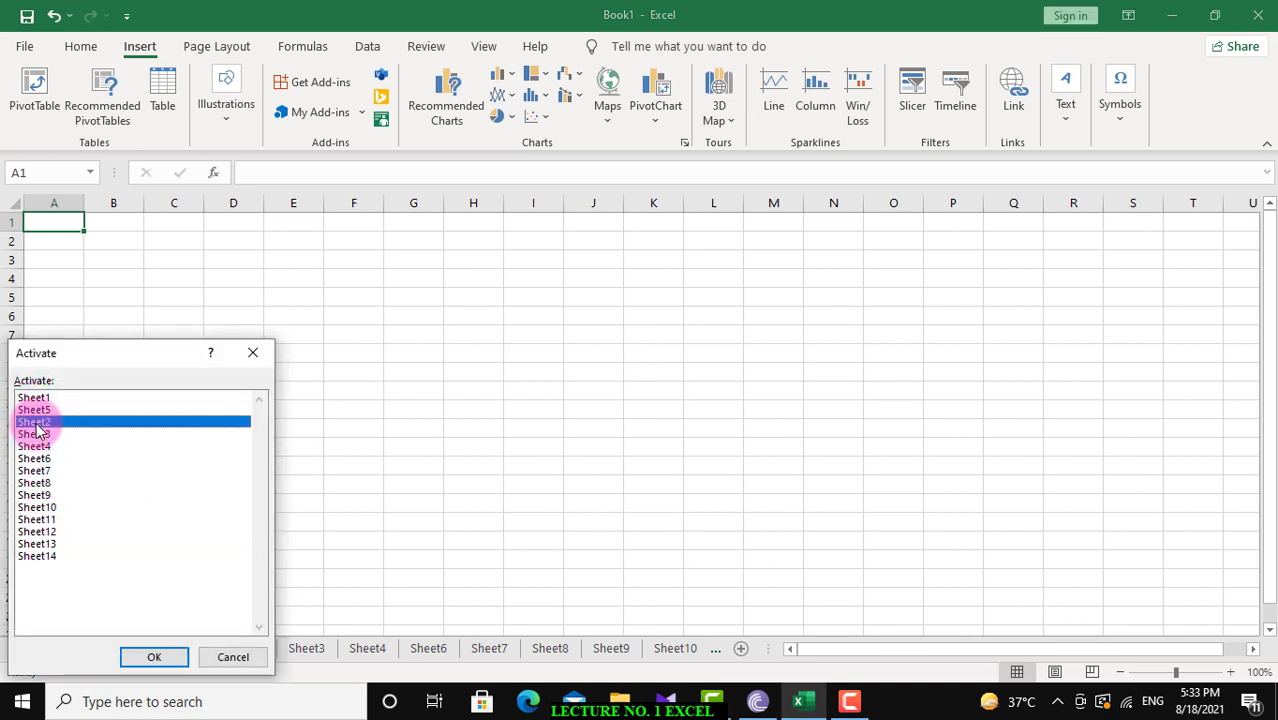
click(151, 658)
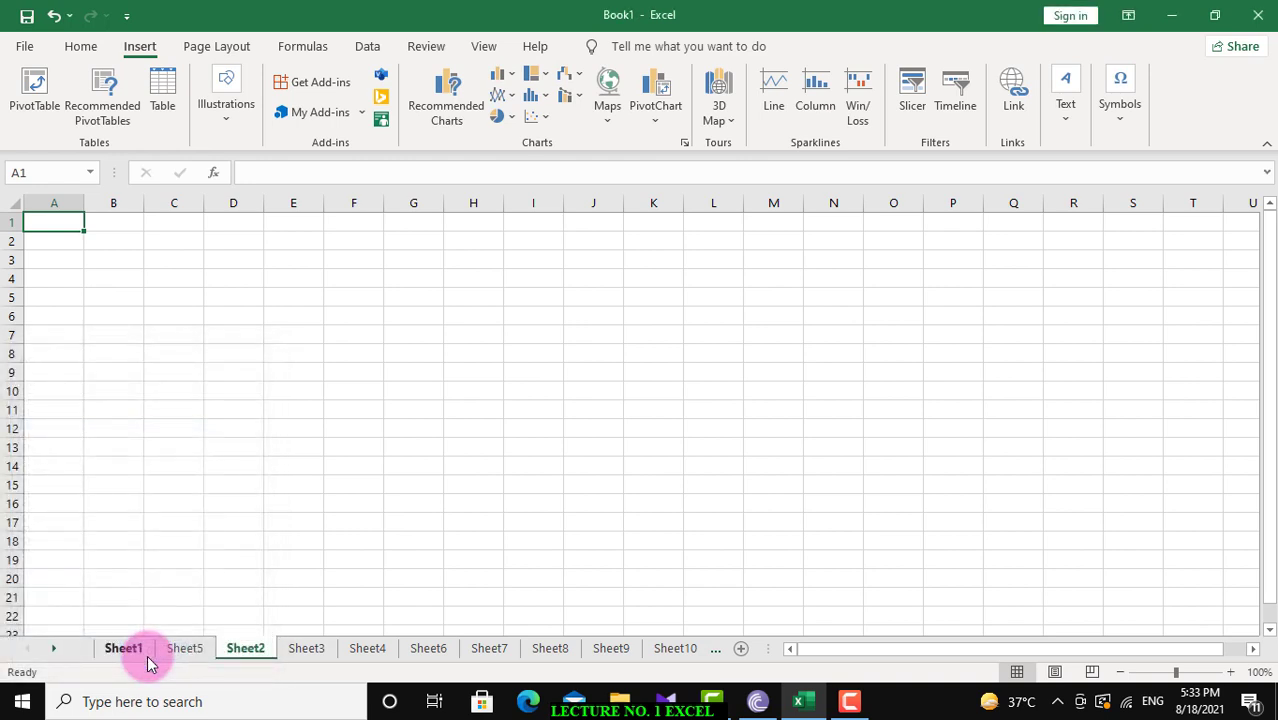
right_click(52, 655)
click(38, 396)
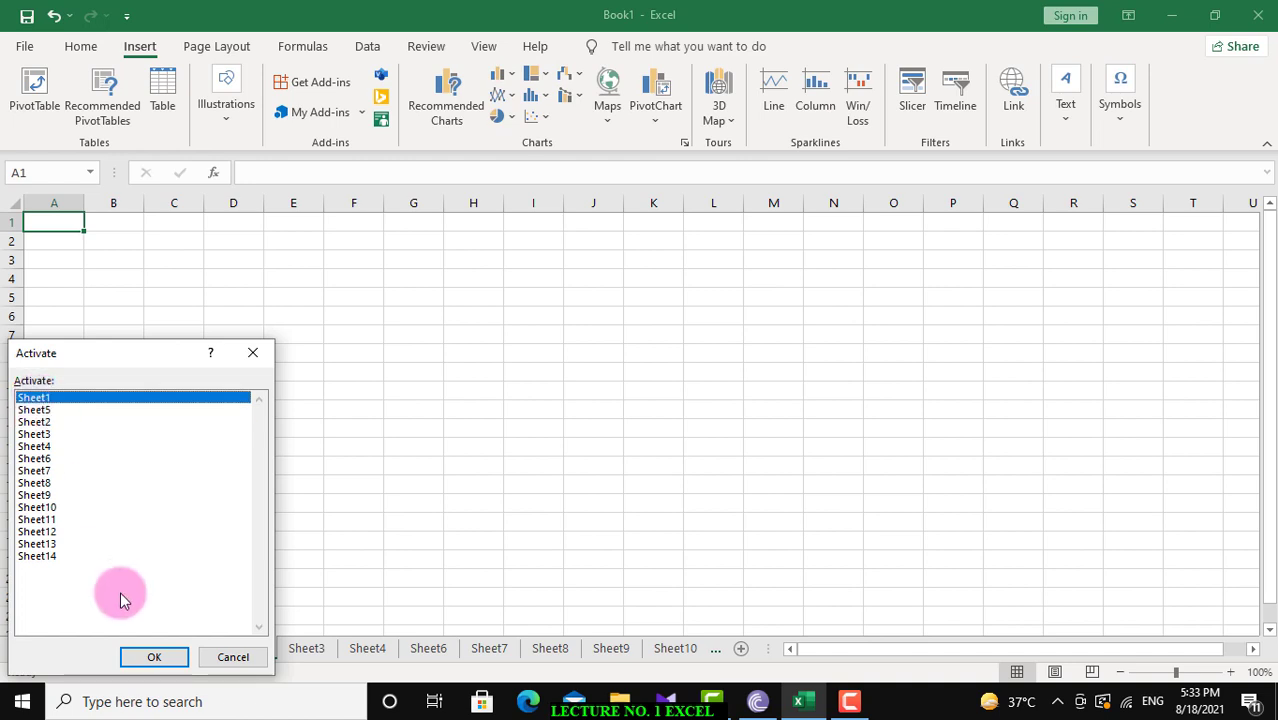
click(156, 660)
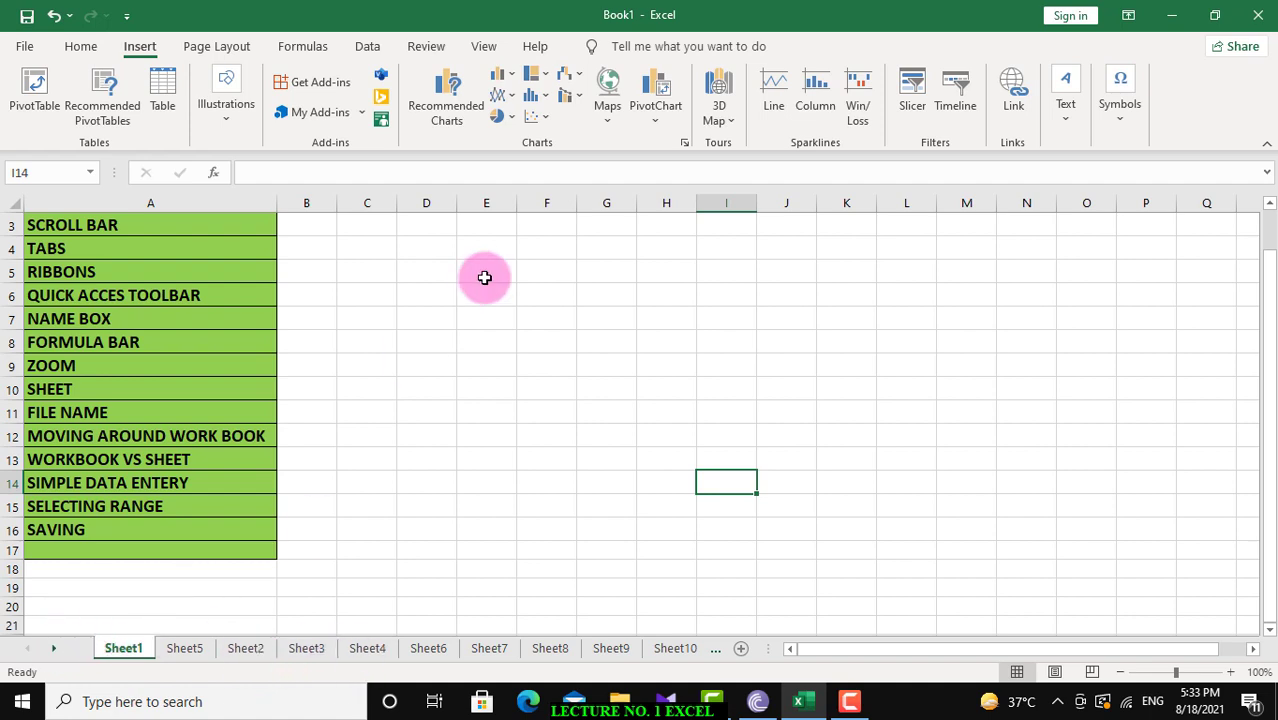
Enter the word COMPUTER in cell H6
click(542, 289)
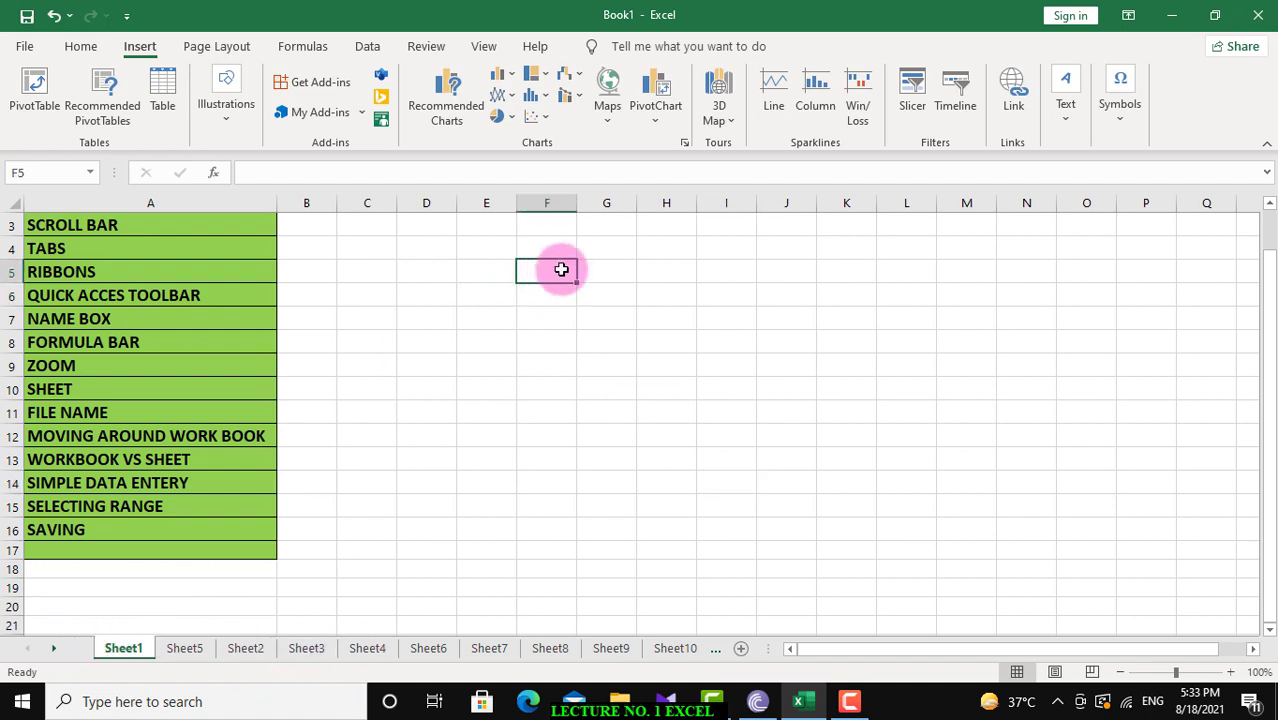
click(613, 284)
click(684, 303)
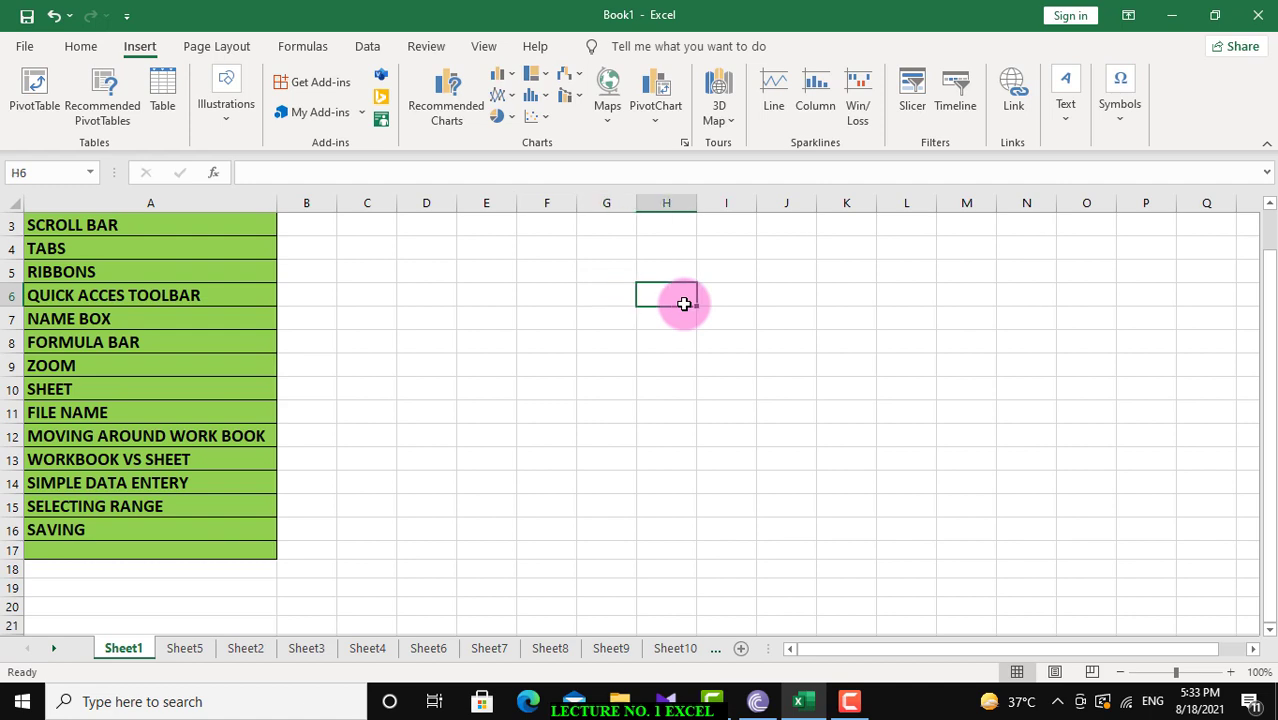
text(JKFDHA)
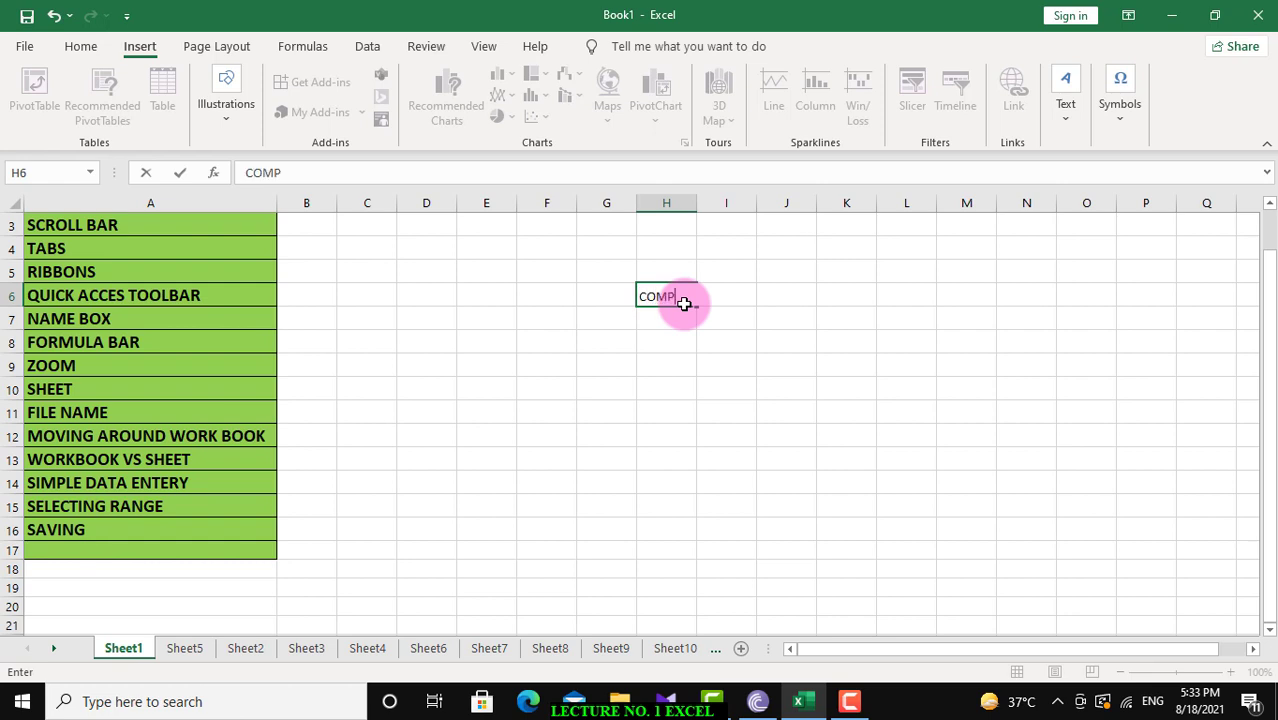
click(676, 341)
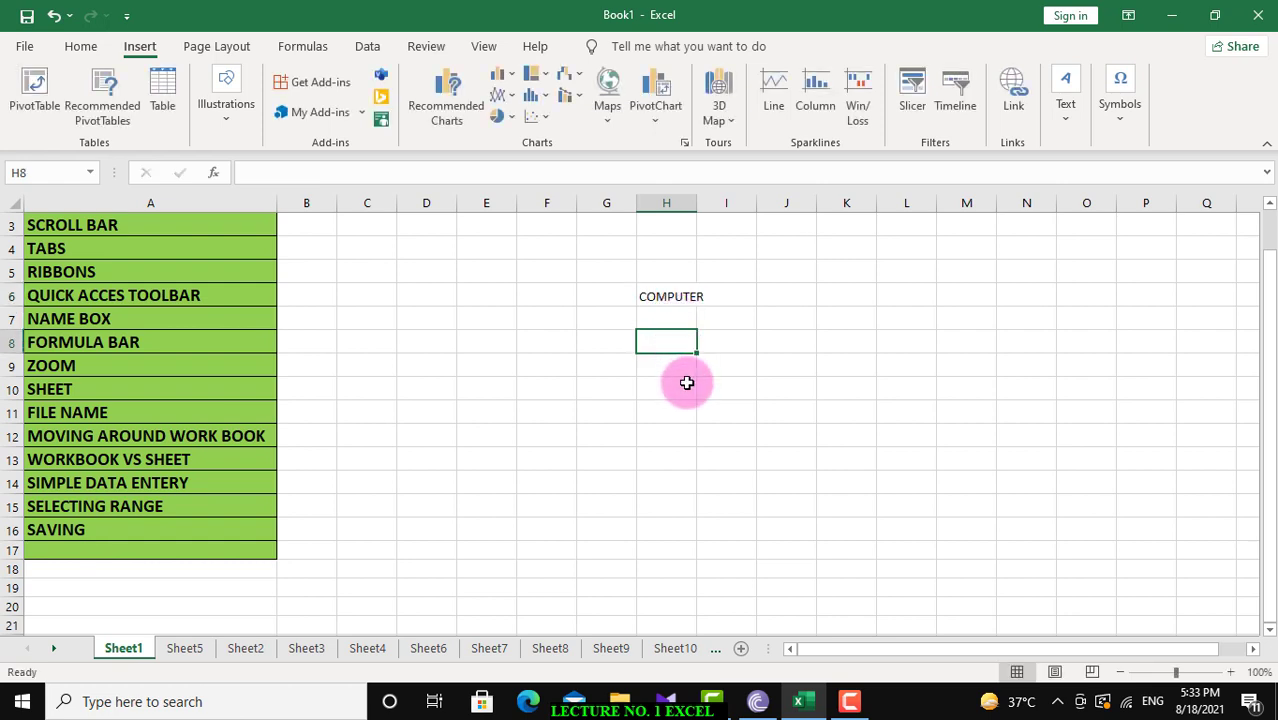
Select H7 and G8, drag-select the block around COMPUTER, then deselect it
click(672, 319)
click(609, 341)
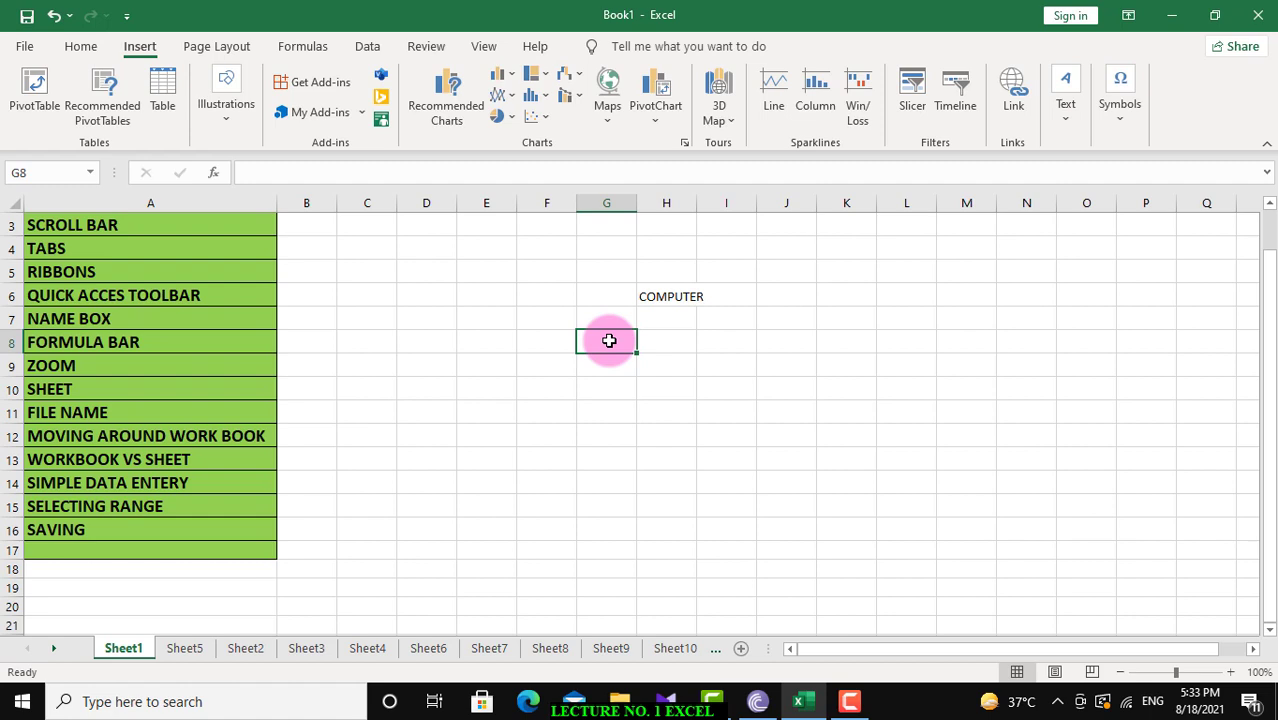
mouse_move(476, 220)
mouse_down()
mouse_move(612, 315)
mouse_move(1007, 516)
mouse_up()
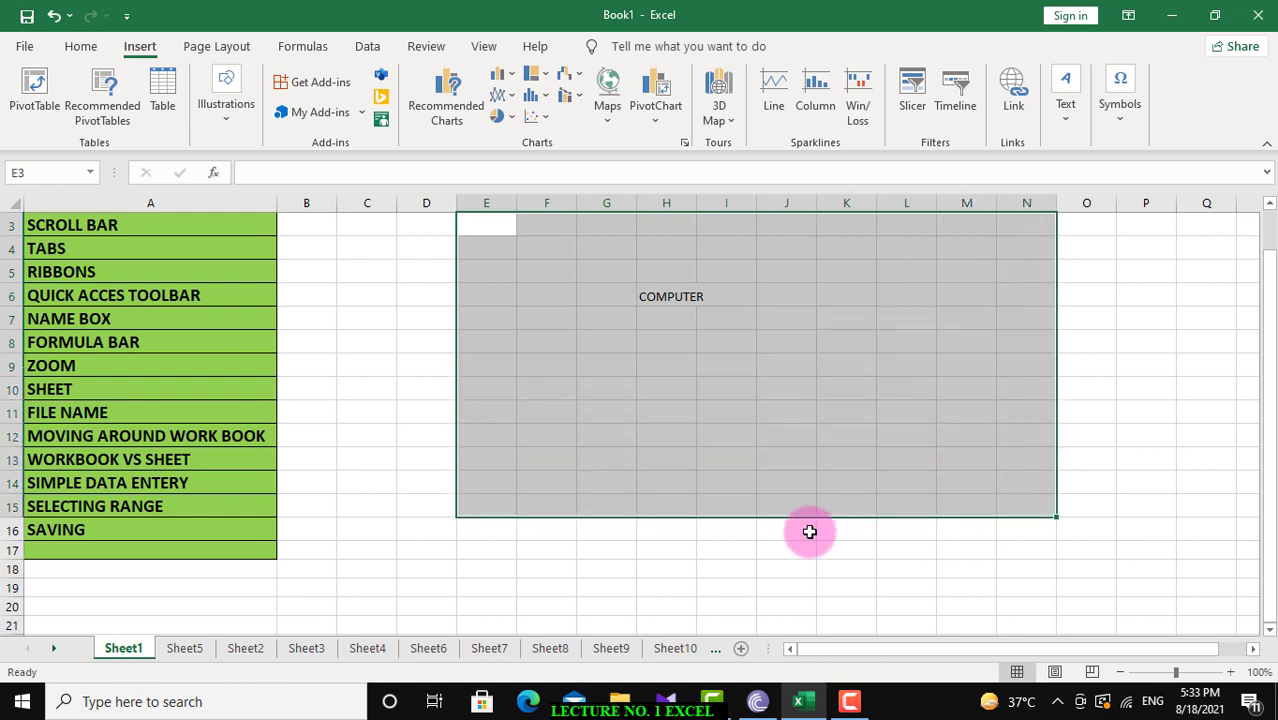
click(756, 544)
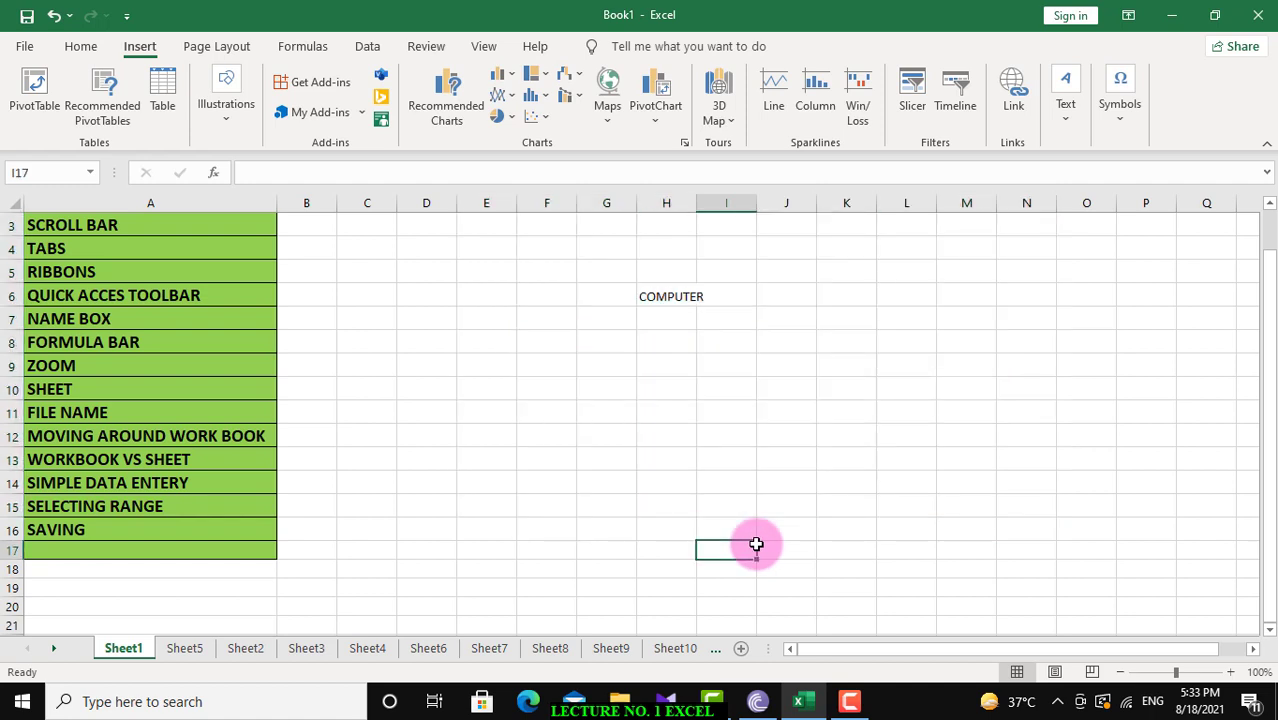
Save the workbook to the Desktop as 'LEC ONE' in Excel Workbook format
click(22, 48)
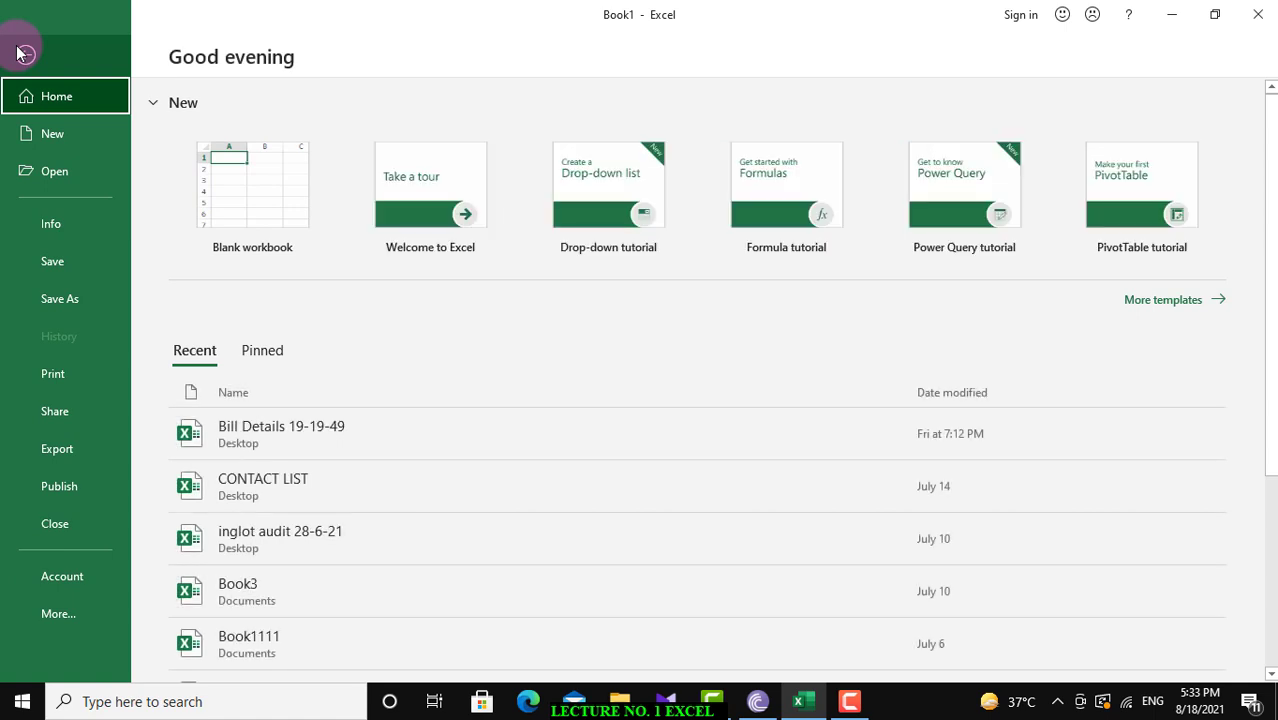
click(49, 259)
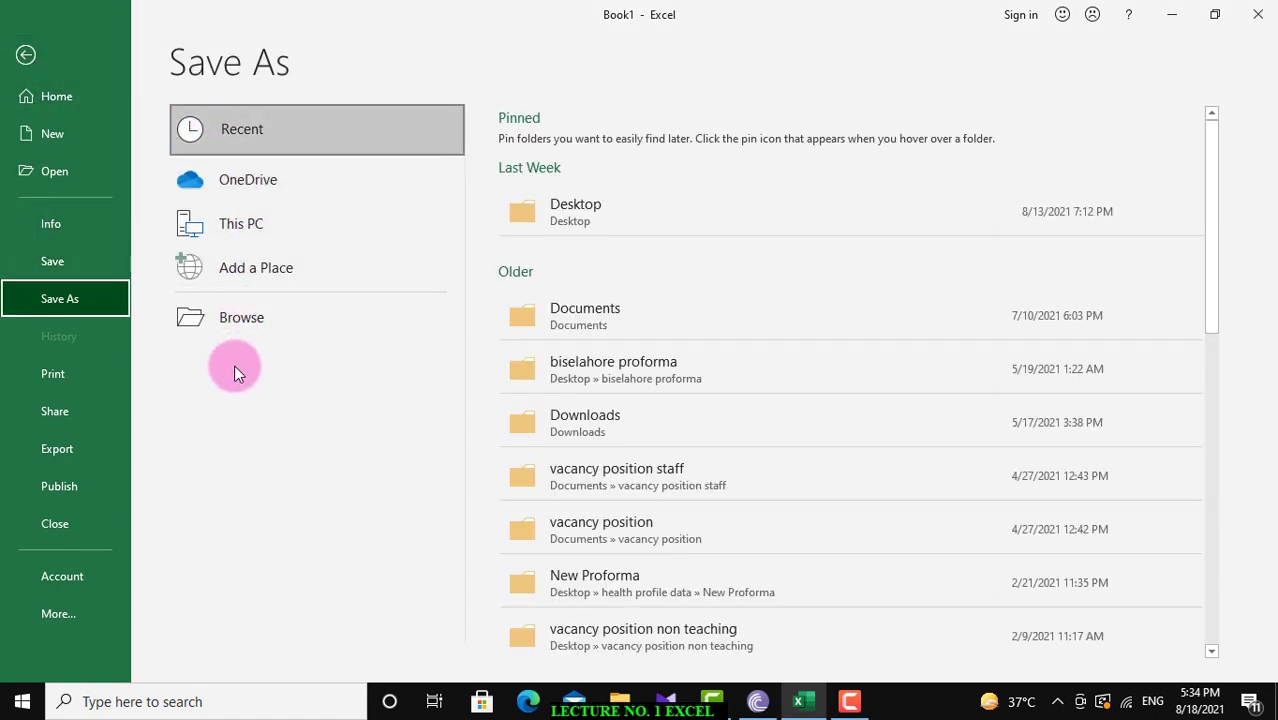
click(570, 222)
click(571, 216)
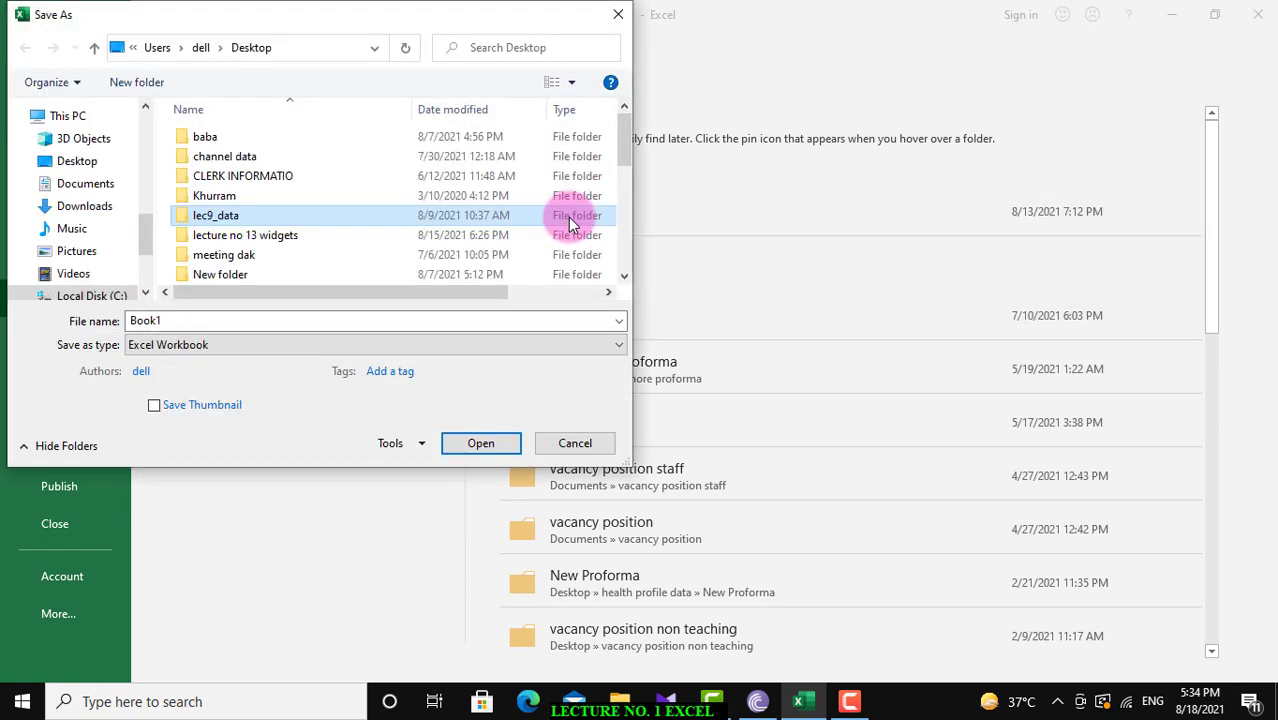
click(207, 321)
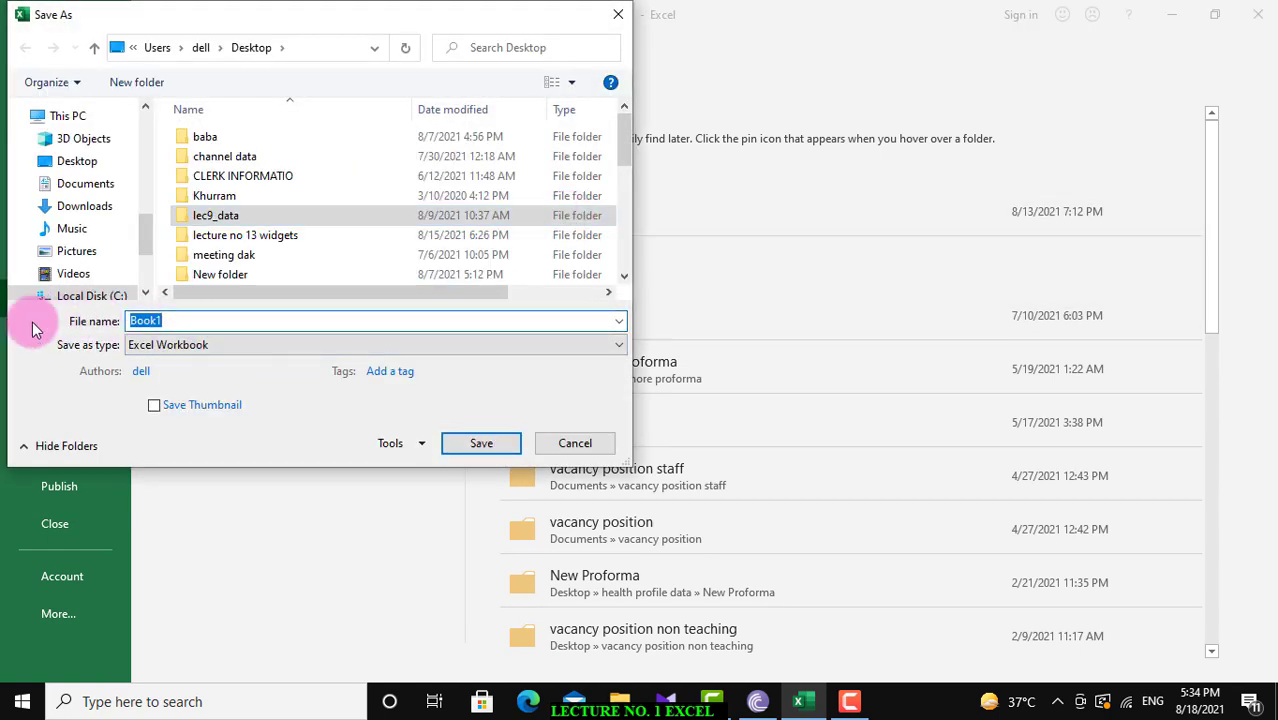
text(LEC ONE)
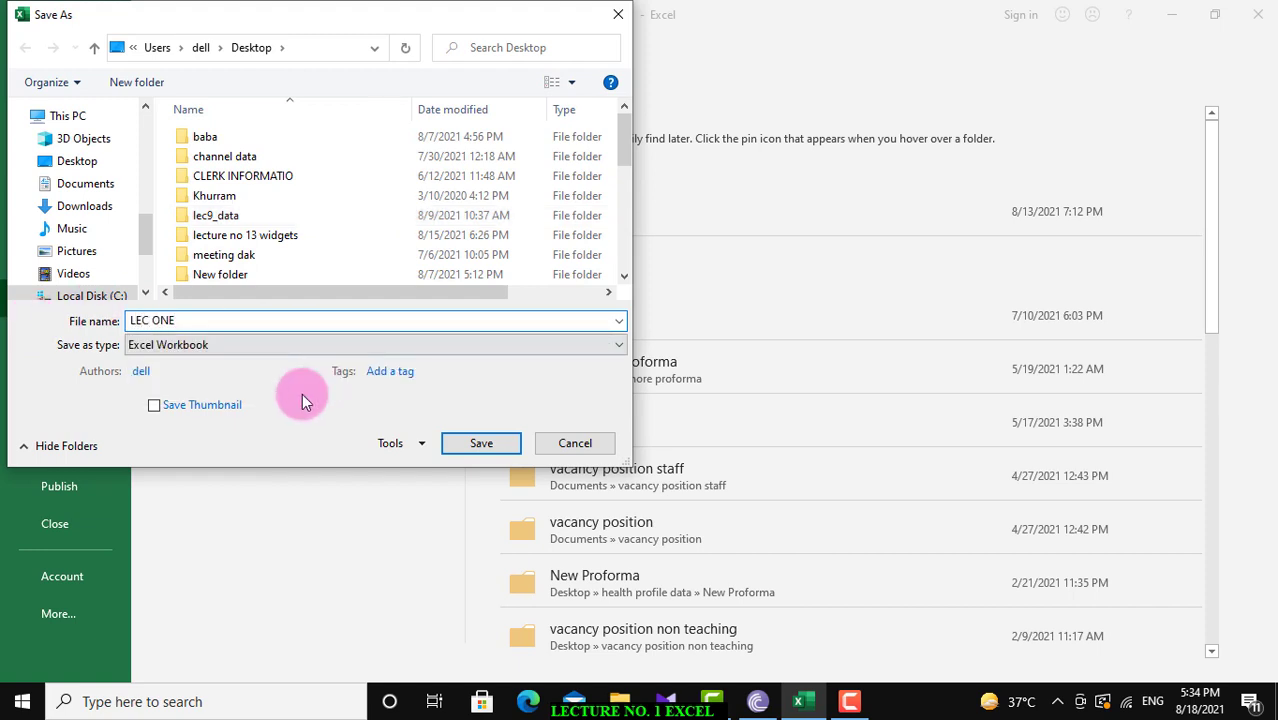
click(222, 346)
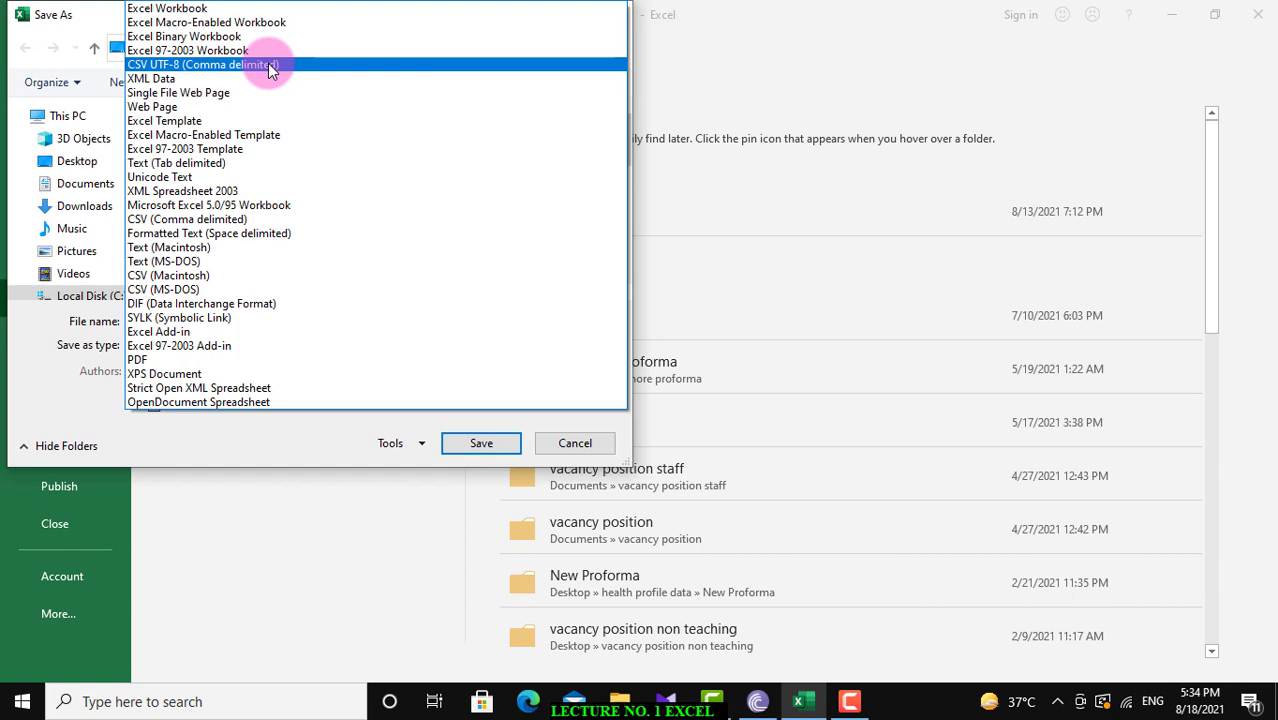
click(252, 10)
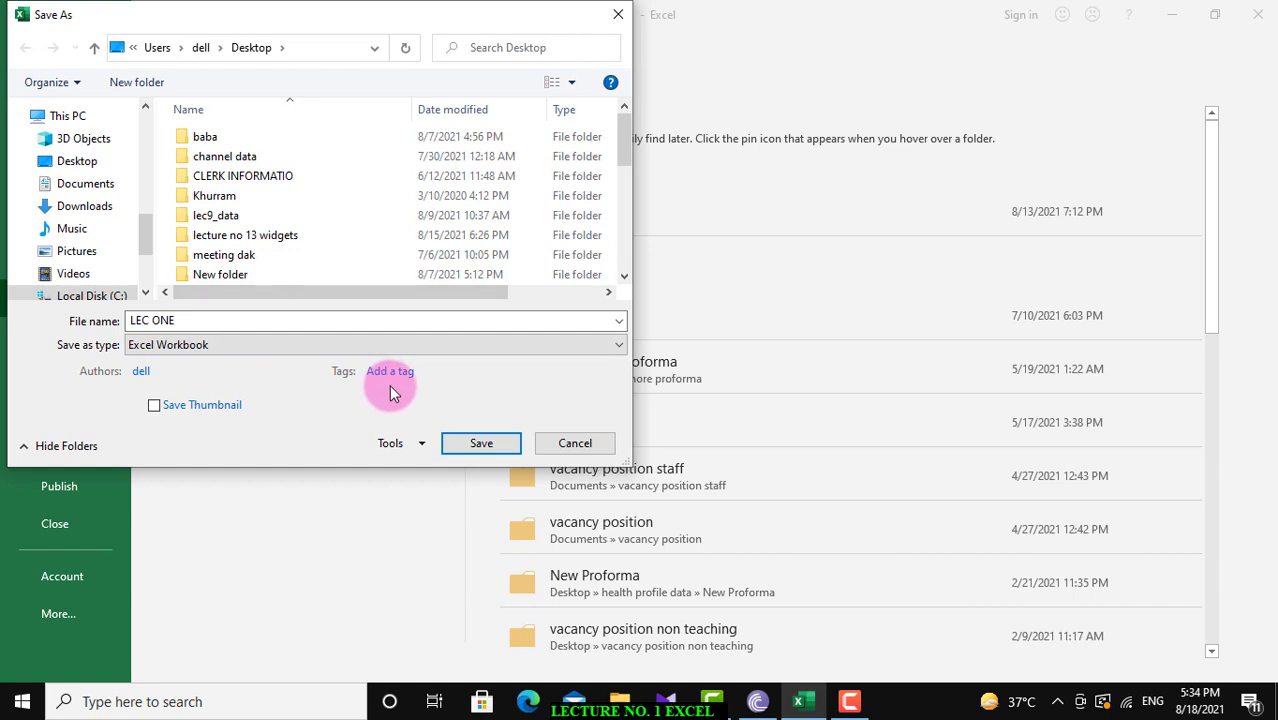
click(474, 438)
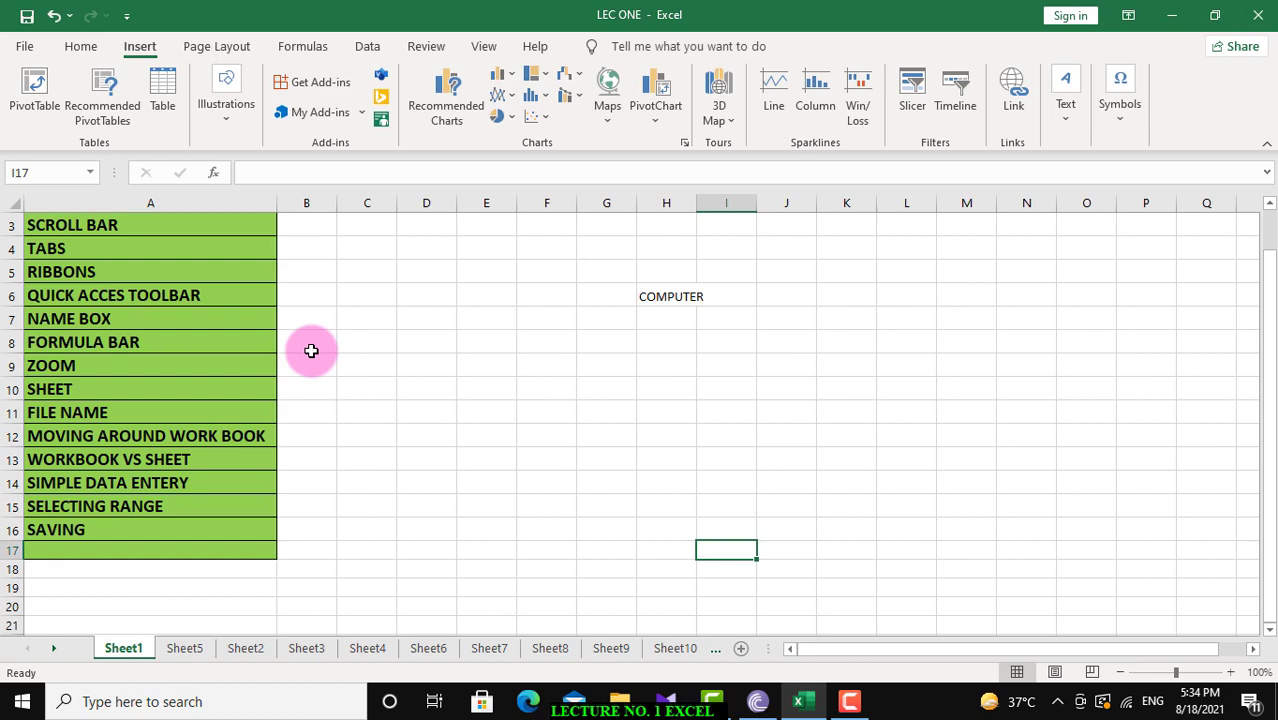
click(182, 648)
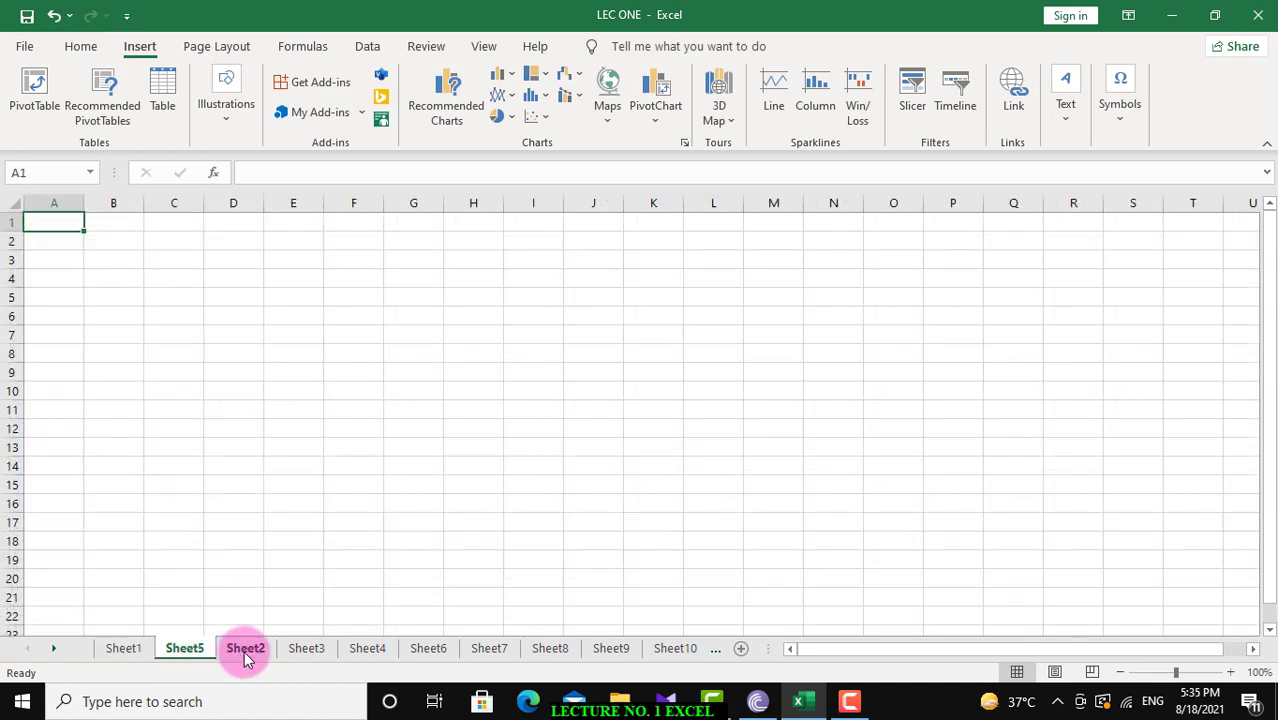
click(244, 651)
click(308, 649)
click(366, 650)
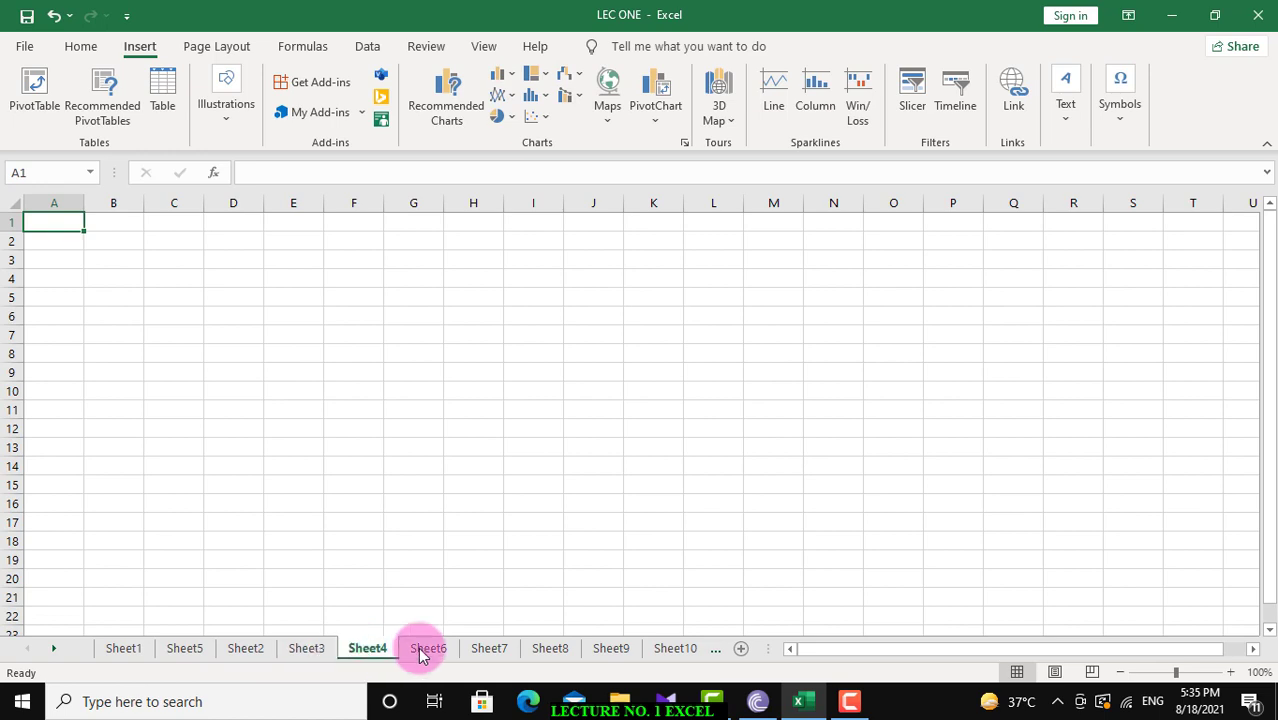
click(424, 652)
click(486, 652)
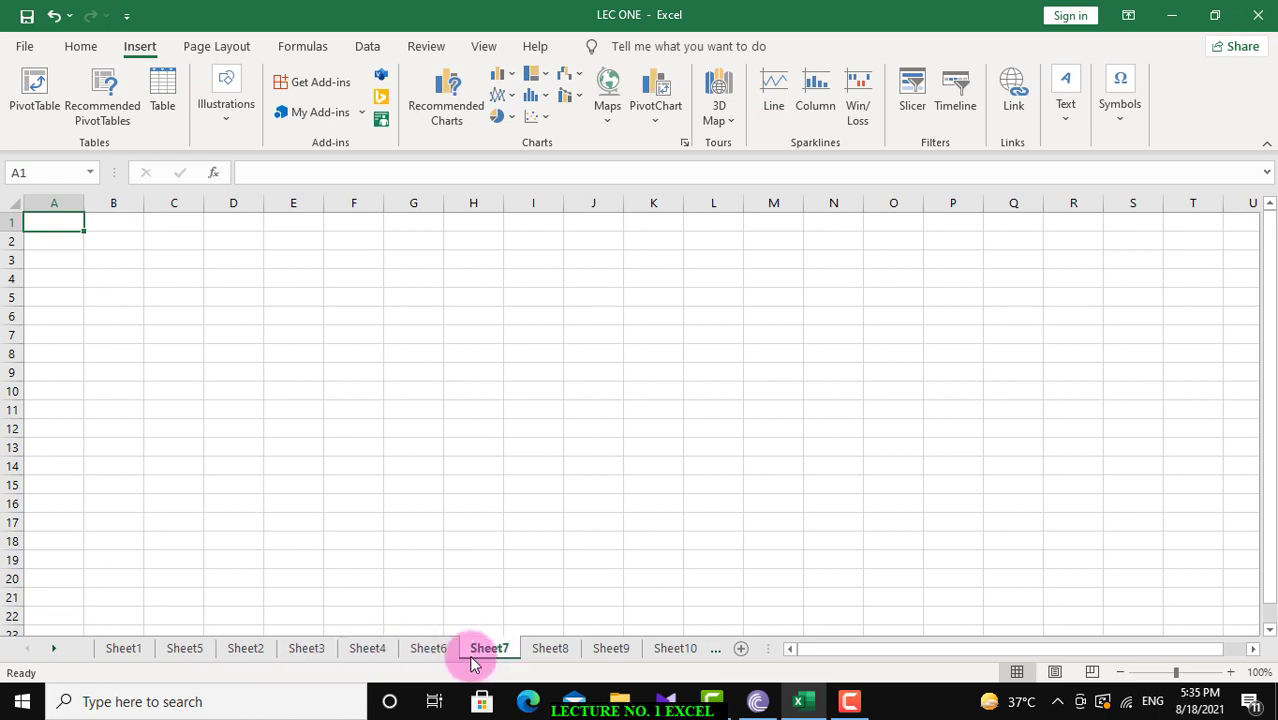
click(367, 650)
click(306, 648)
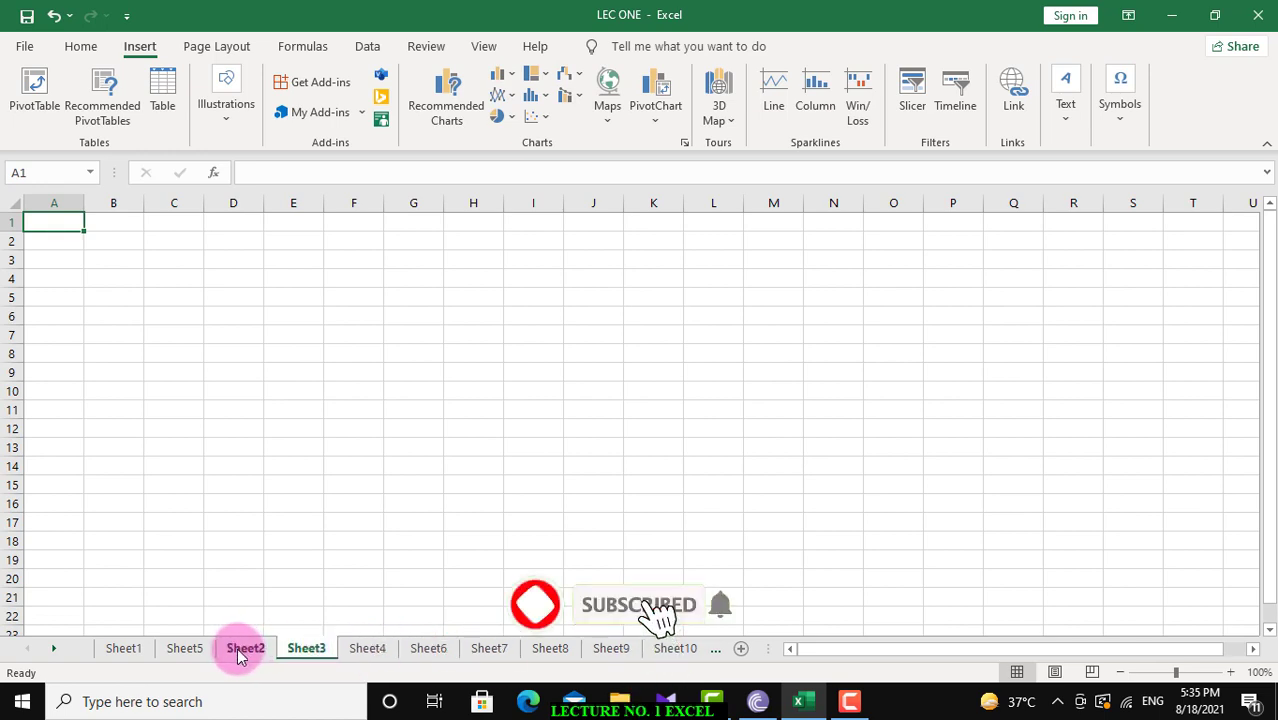
click(243, 650)
click(184, 650)
click(123, 650)
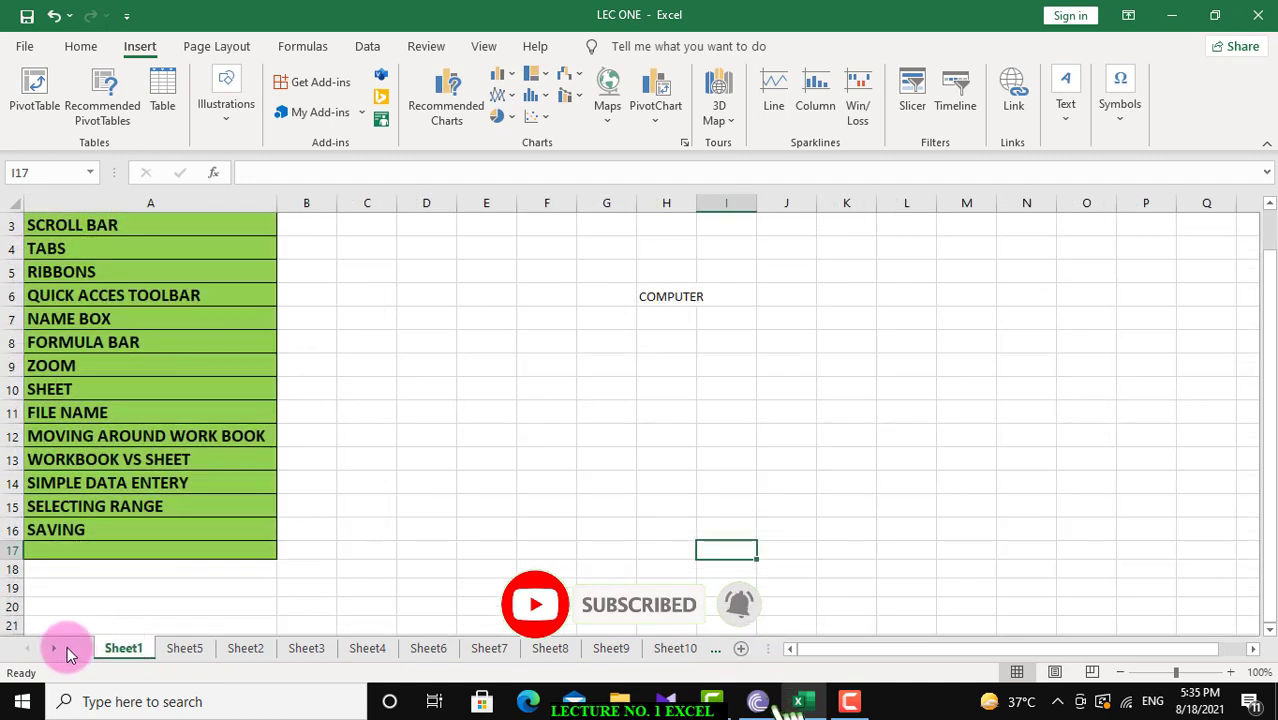